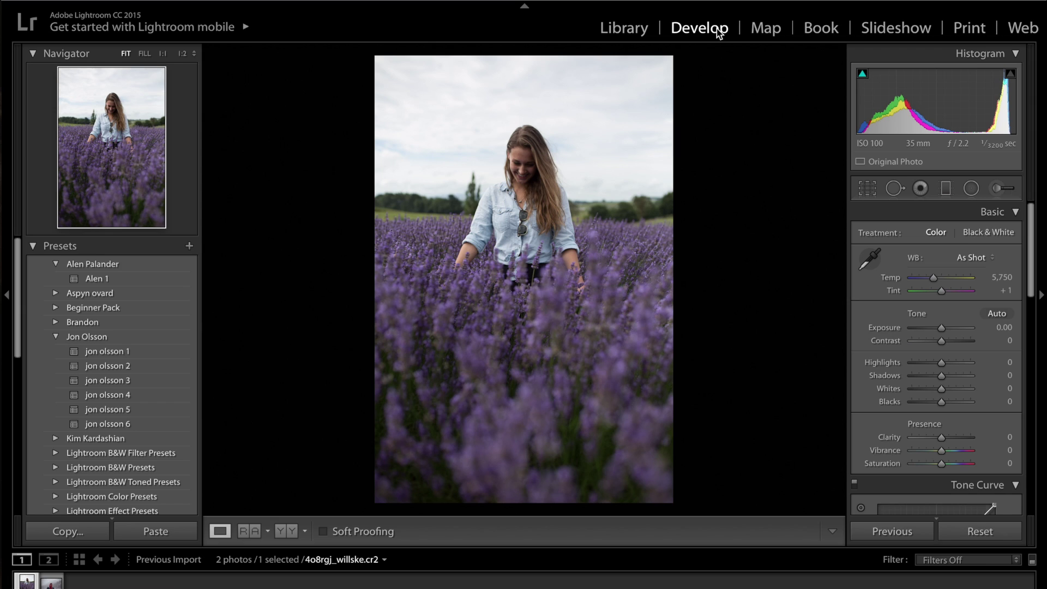
Switch to Chrome and open the cliffside pool post on the doyoutravel profile, then close it.
key("super+Tab")
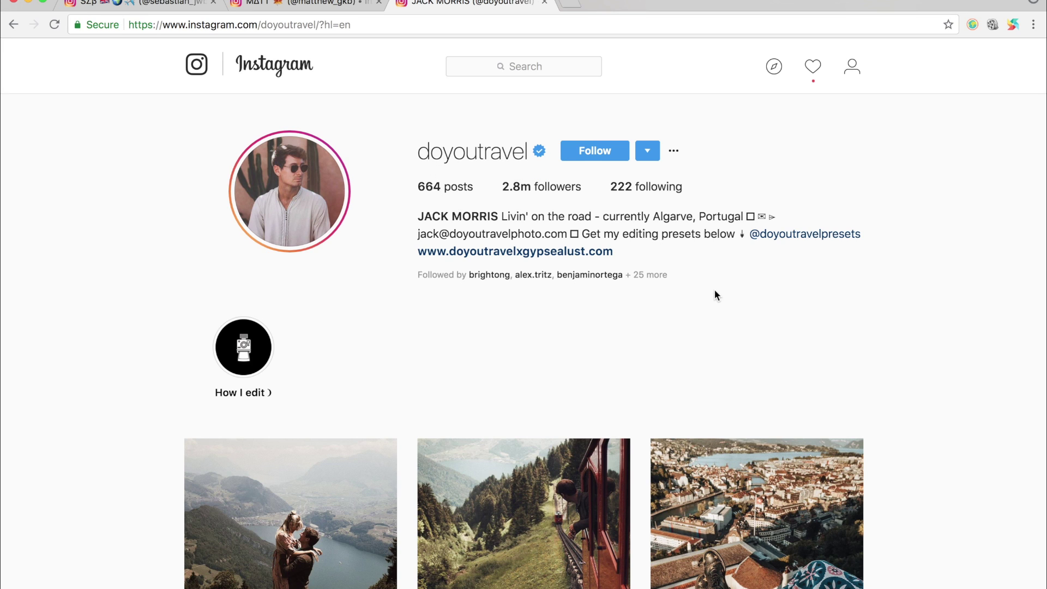
scroll(715, 293, "down", 1)
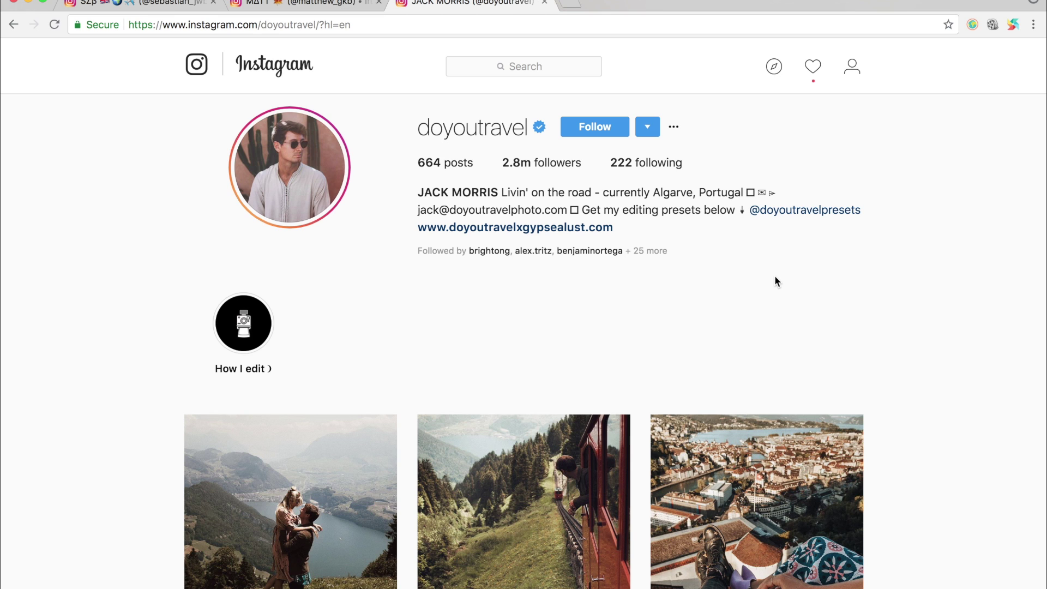
scroll(664, 318, "down", 5)
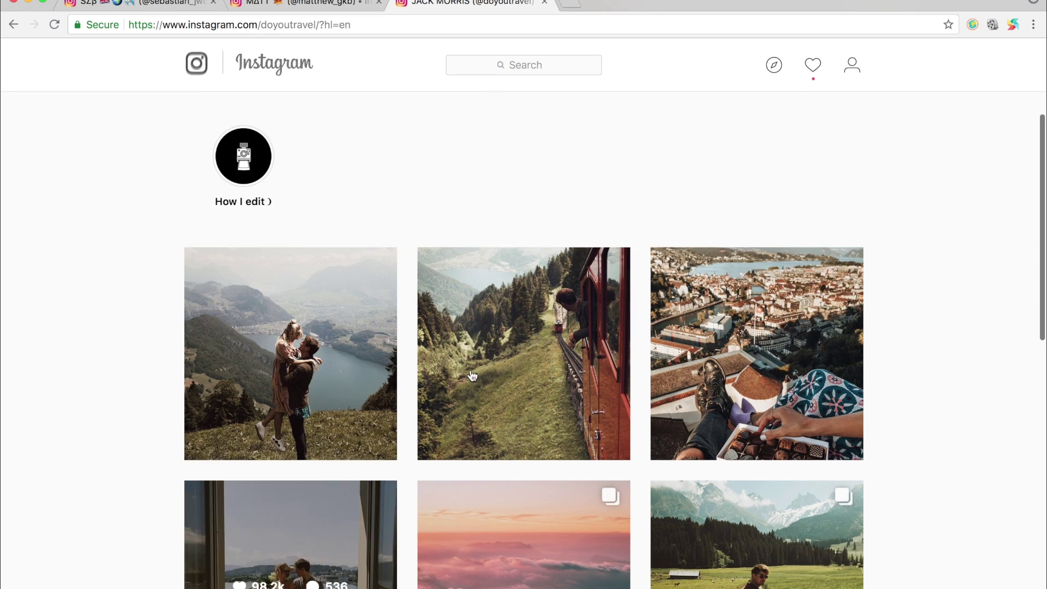
scroll(664, 318, "down", 15)
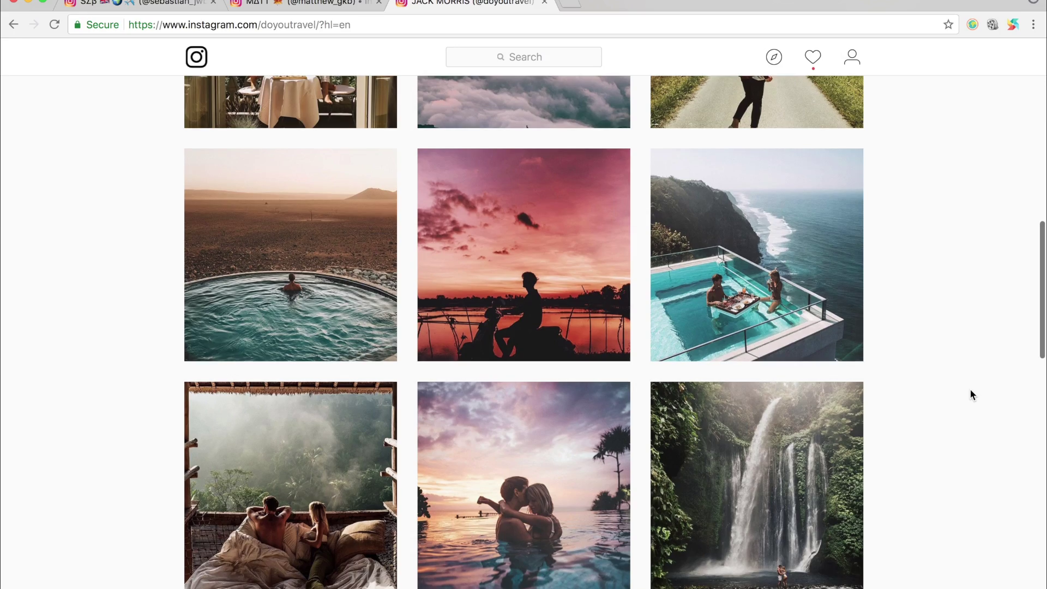
left_click(831, 335)
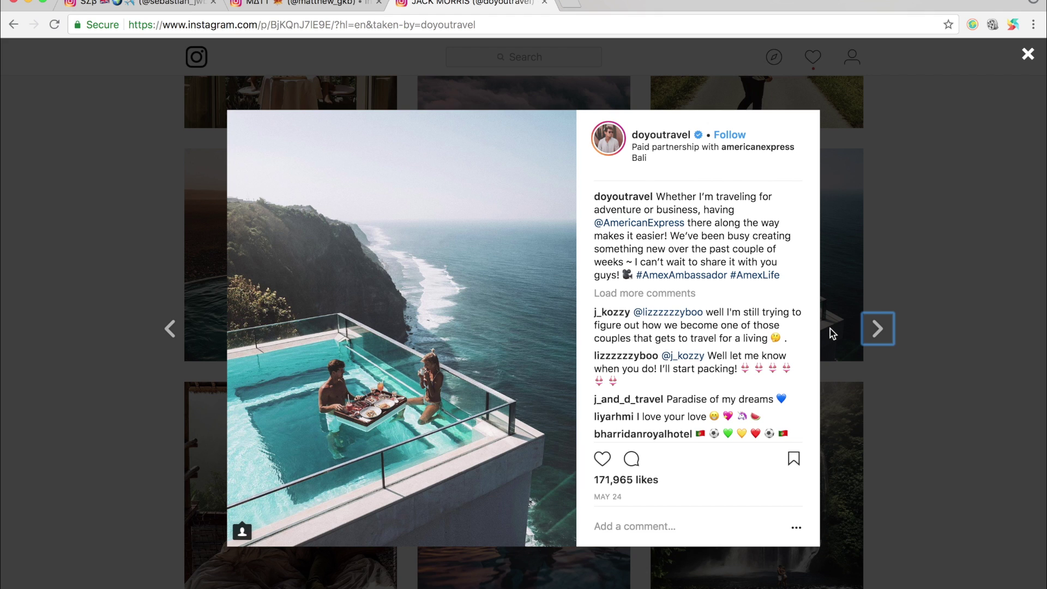
left_click(1029, 55)
Scroll further through the grid past snowy cabins, city skylines, a jungle elephant and desert temples.
scroll(958, 282, "down", 12)
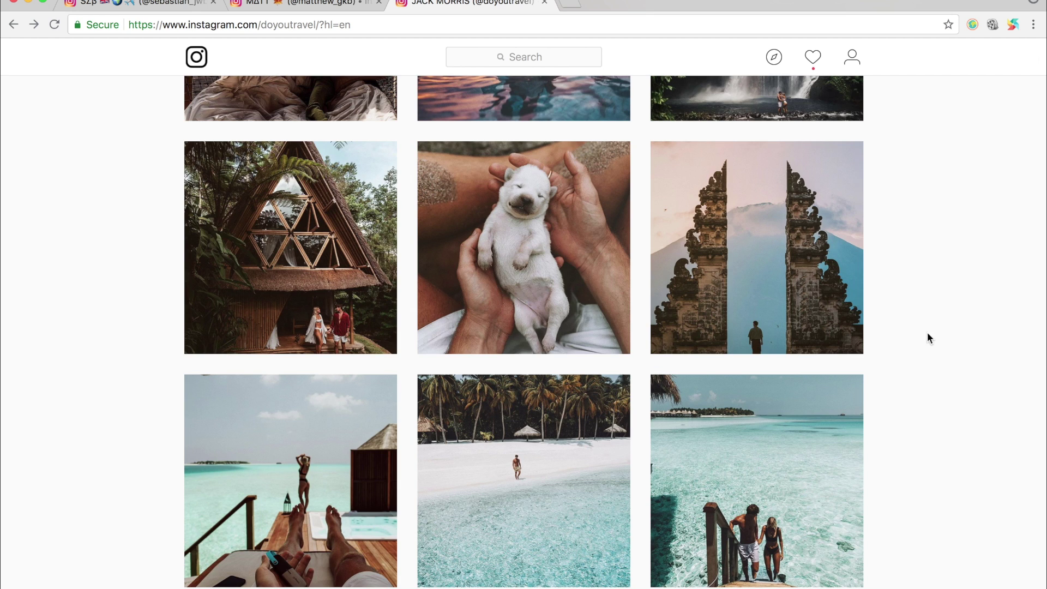
scroll(918, 347, "down", 6)
scroll(918, 345, "down", 4)
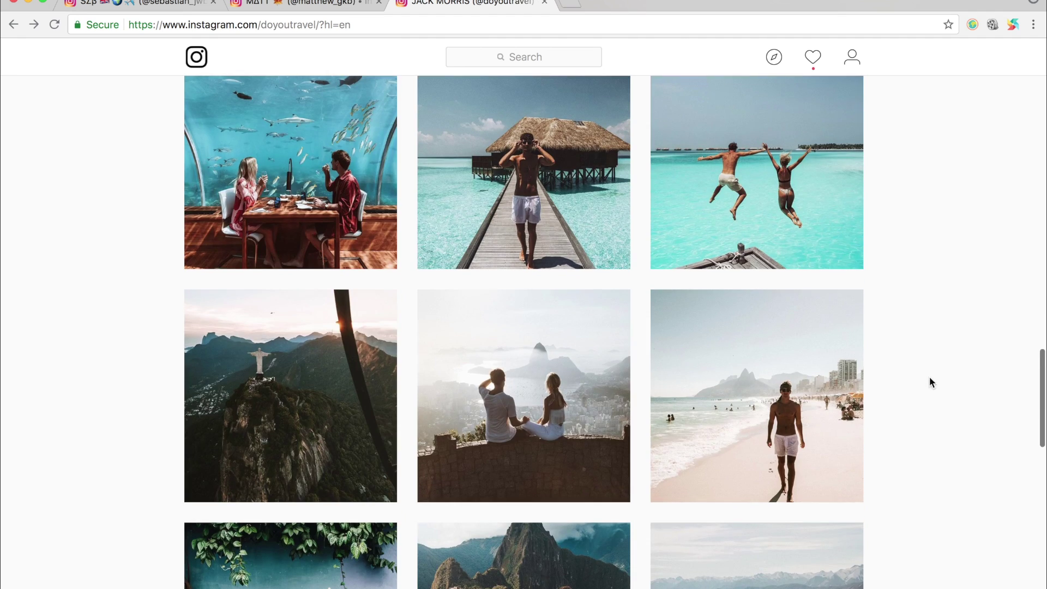
scroll(892, 433, "down", 4)
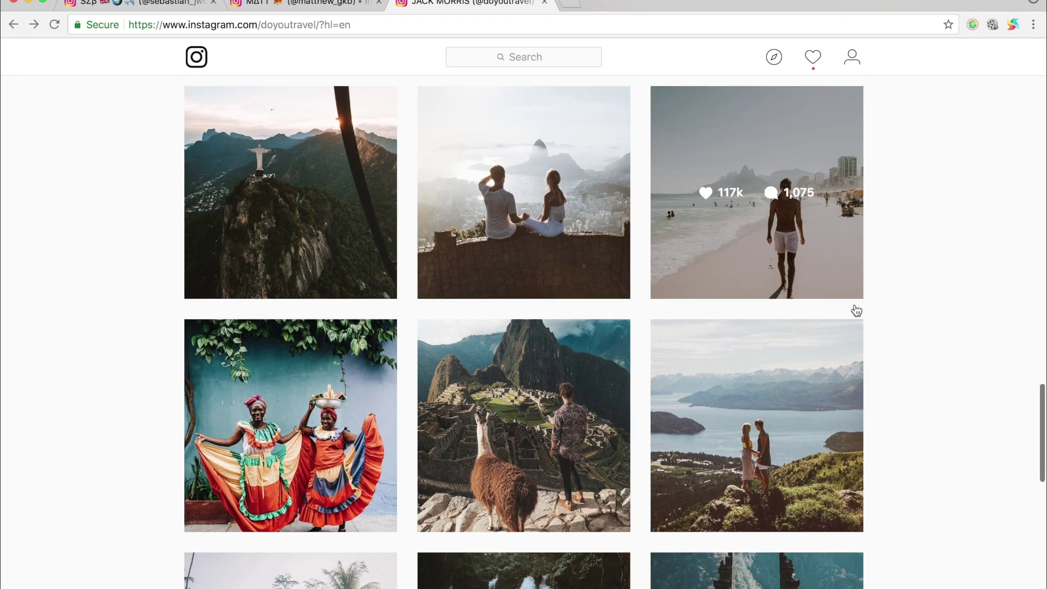
scroll(925, 425, "down", 5)
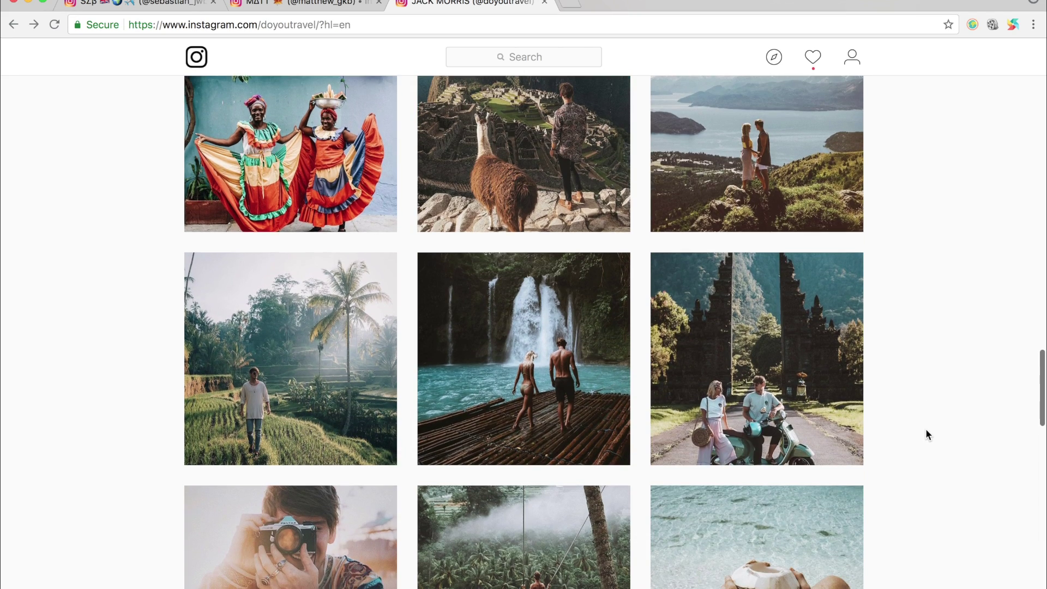
scroll(926, 431, "down", 10)
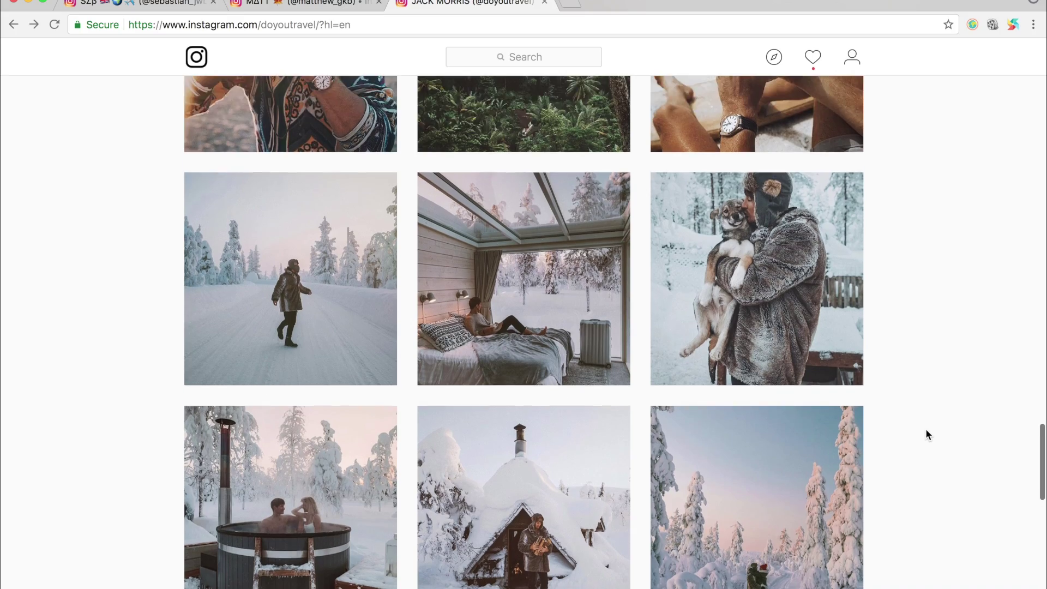
scroll(926, 433, "up", 2)
scroll(926, 433, "down", 5)
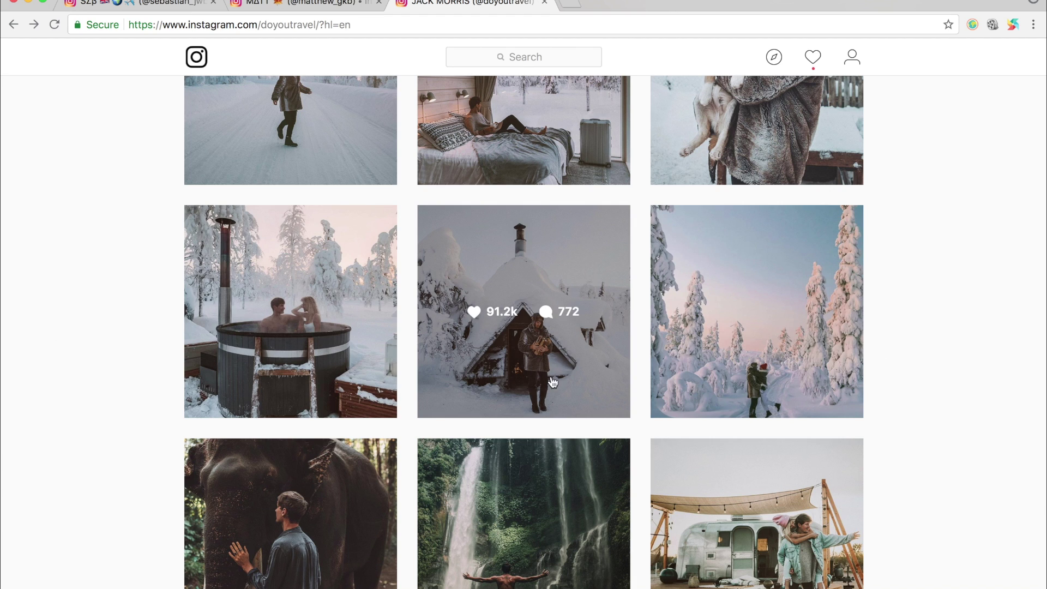
scroll(976, 235, "down", 4)
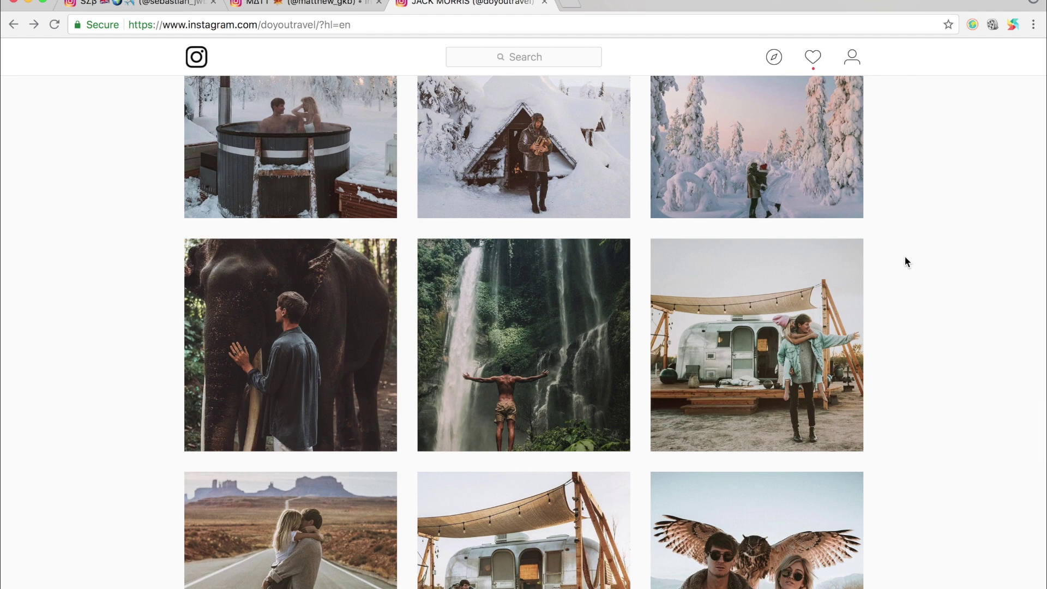
scroll(904, 257, "down", 4)
scroll(904, 257, "down", 5)
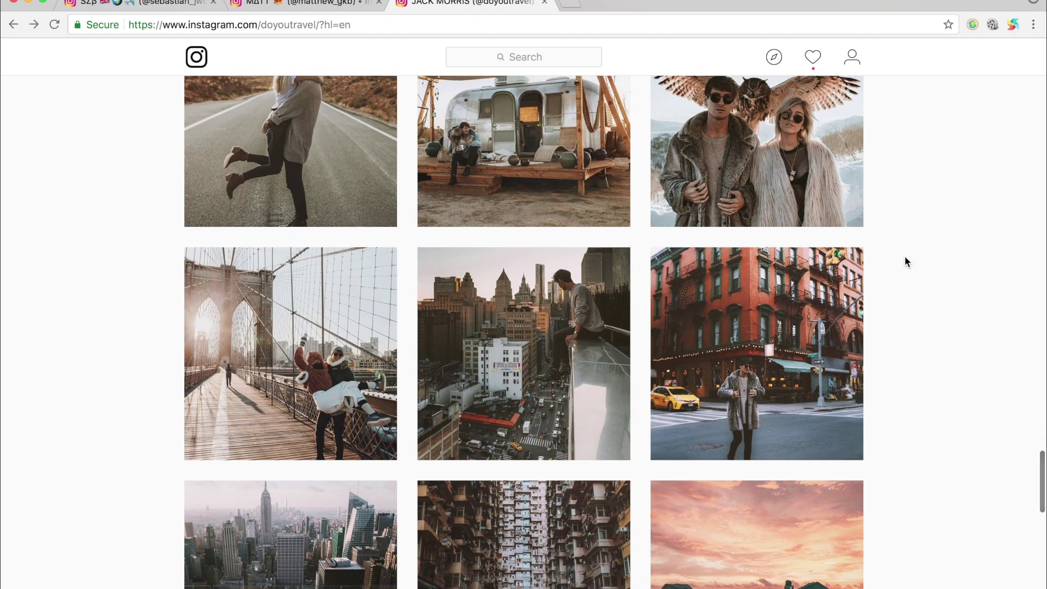
scroll(904, 263, "down", 12)
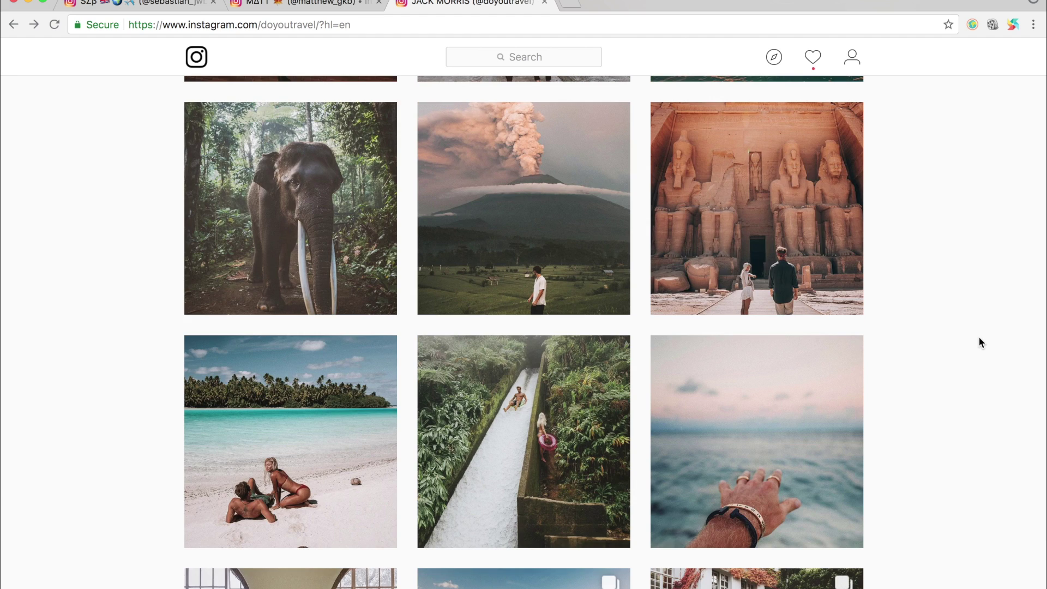
scroll(979, 342, "up", 15)
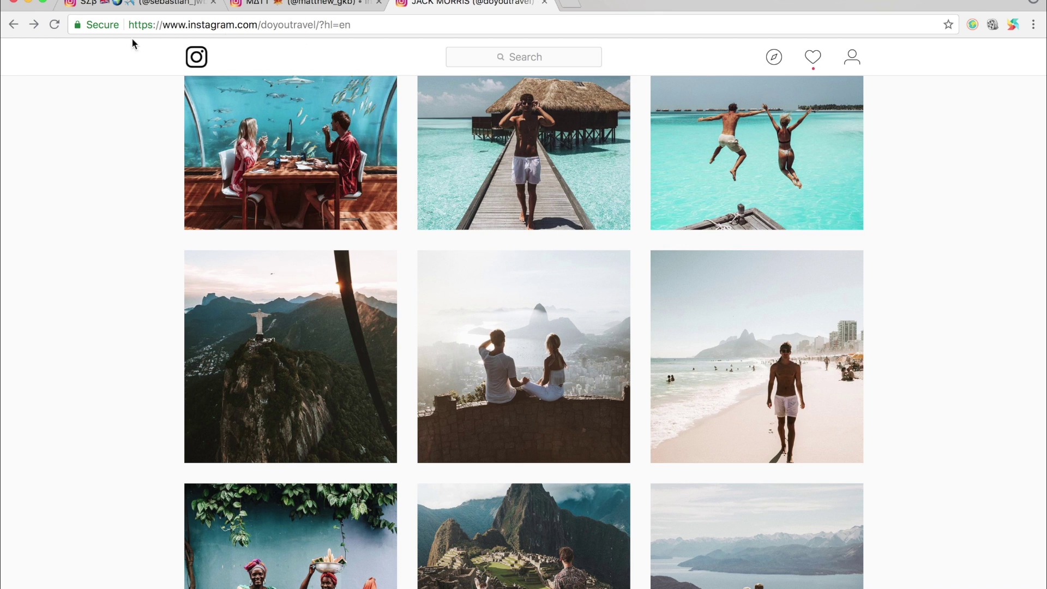
Browse the first open profile tab, then switch to the landscape photographer's feed of waterfalls and sea arches.
left_click(137, 3)
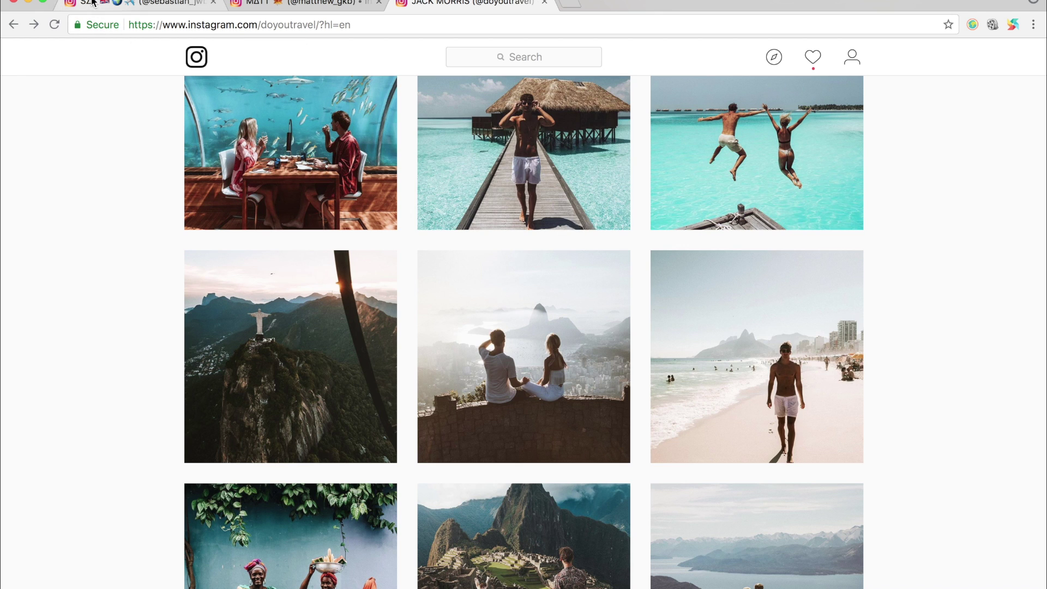
scroll(465, 186, "up", 5)
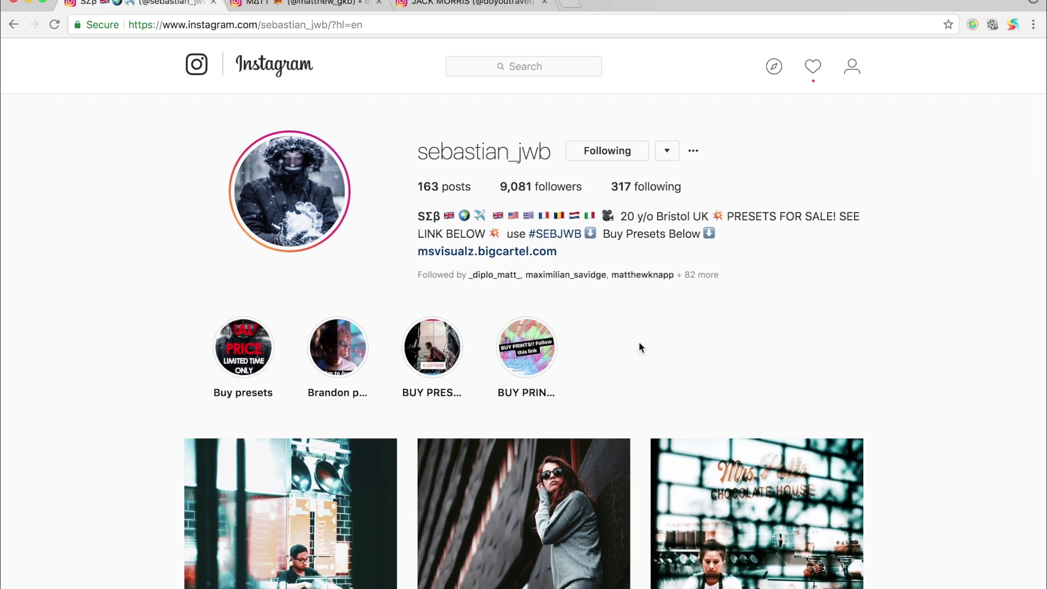
scroll(649, 402, "down", 12)
scroll(652, 409, "down", 9)
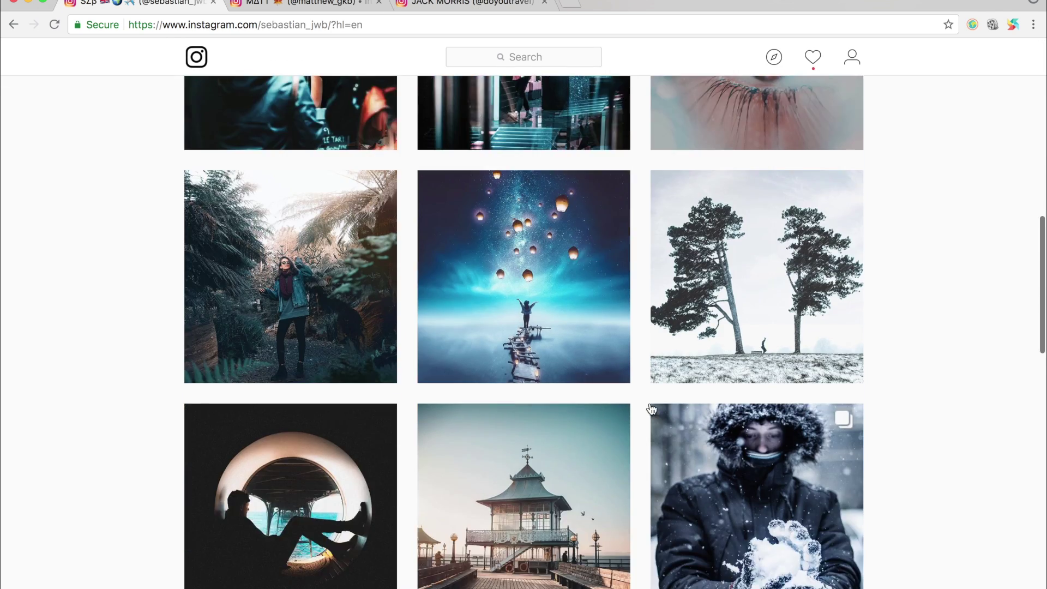
left_click(306, 3)
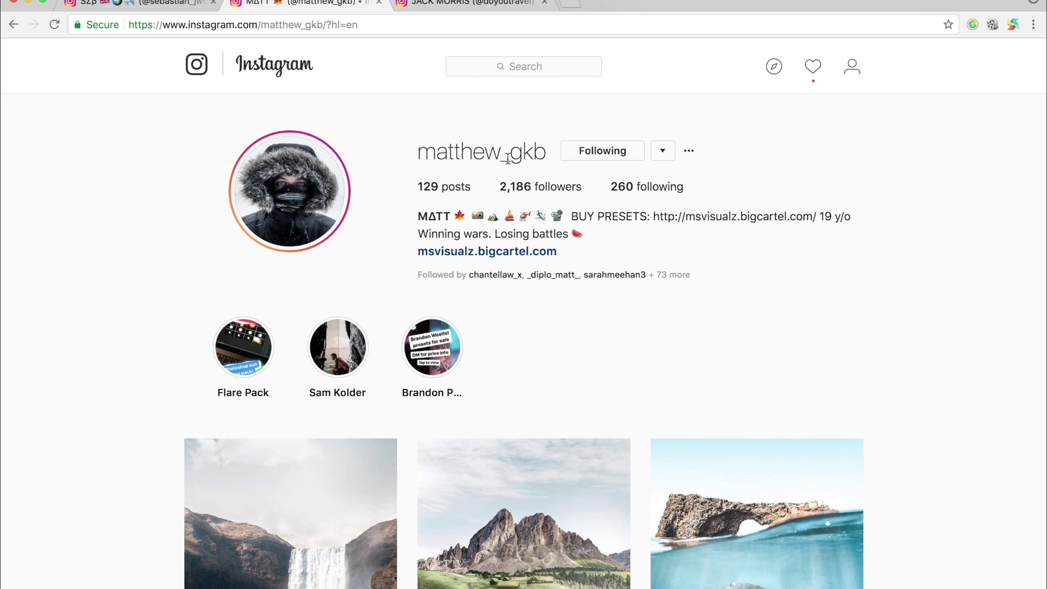
scroll(585, 207, "down", 1)
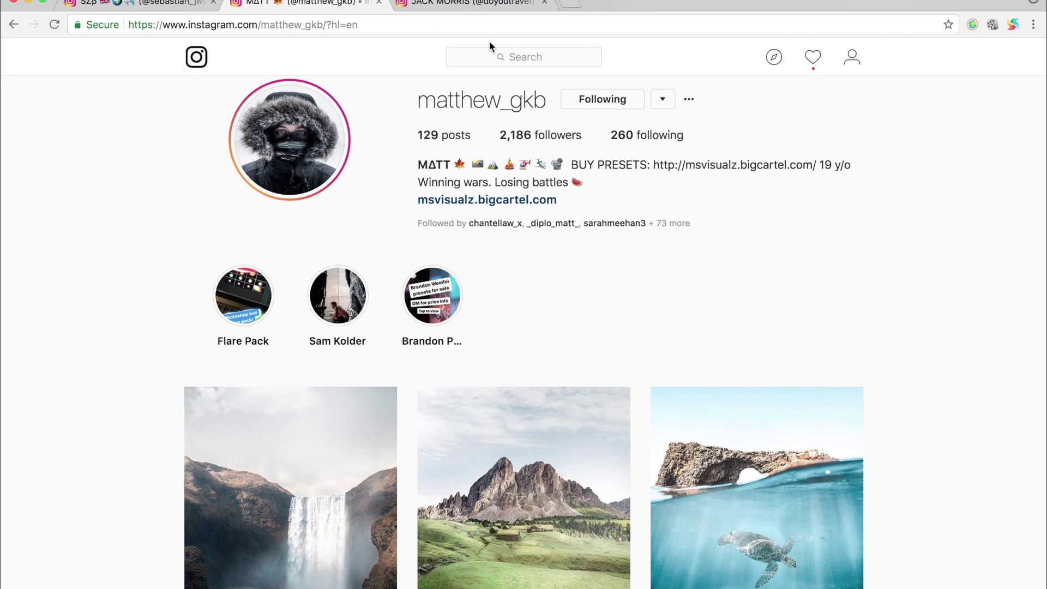
Back in Lightroom, lift shadows, ease highlights, and drop contrast to −42 and clarity to −8.
key("super+Tab")
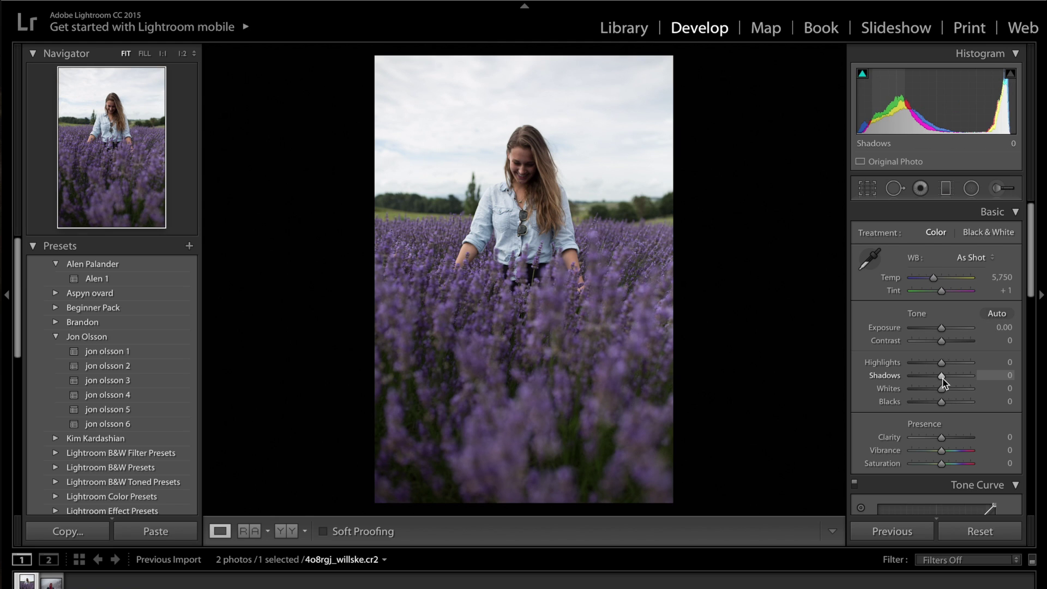
left_click_drag(947, 376, 937, 405)
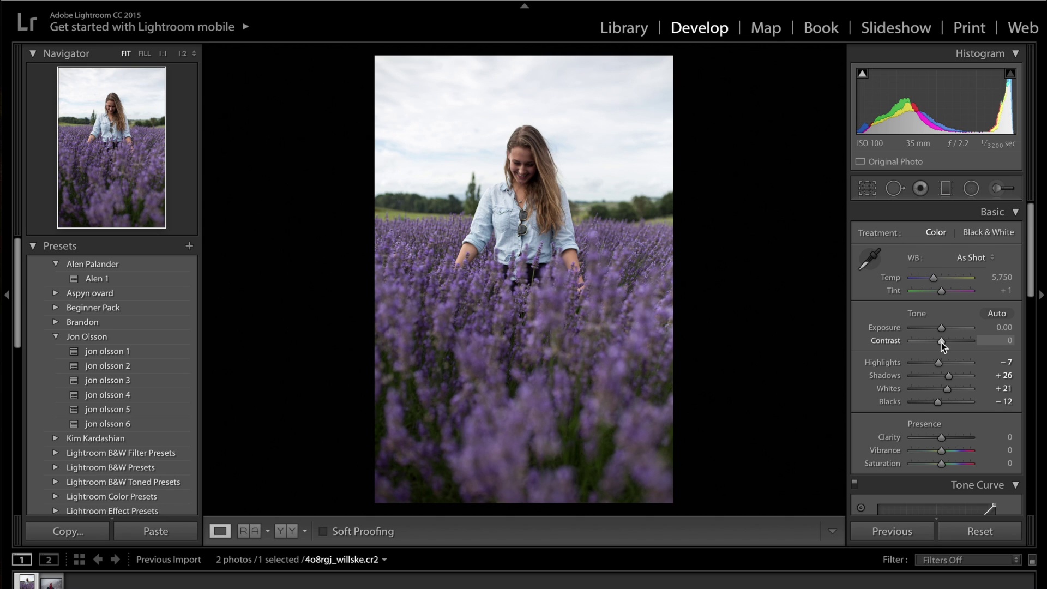
left_click_drag(941, 343, 929, 345)
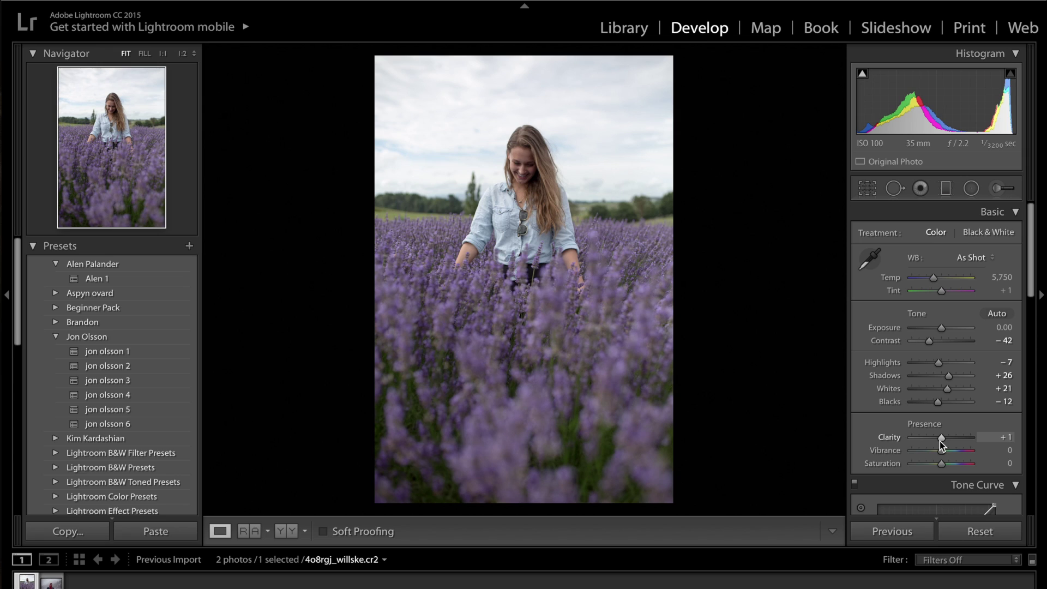
left_click_drag(940, 440, 939, 440)
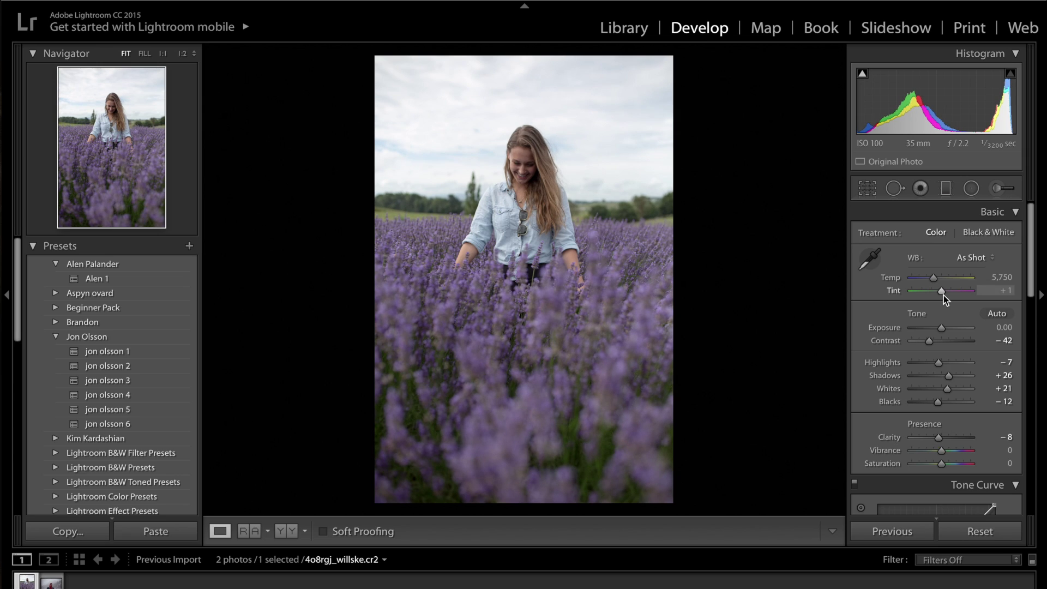
Shift white balance pinker and warmer to Tint +24 and Temp 6,713.
left_click_drag(944, 292, 946, 295)
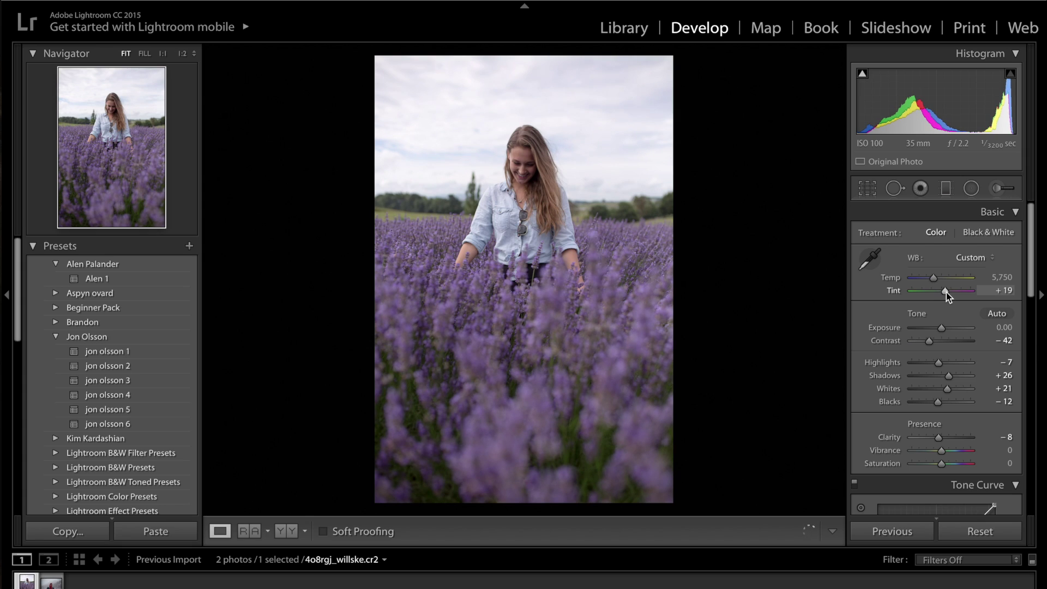
key("Up")
key("Up")
key("Up")
key("Up")
key("Up")
key("Up")
key("Up")
key("Up")
key("Up")
key("Up")
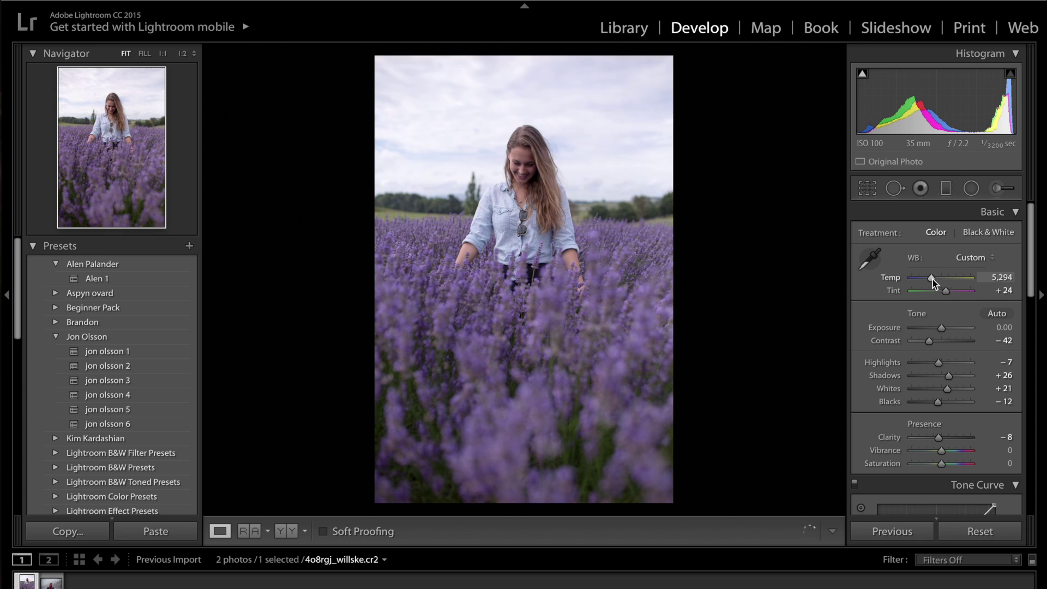
key("Up")
key("Up")
key("Up")
key("Up")
key("Up")
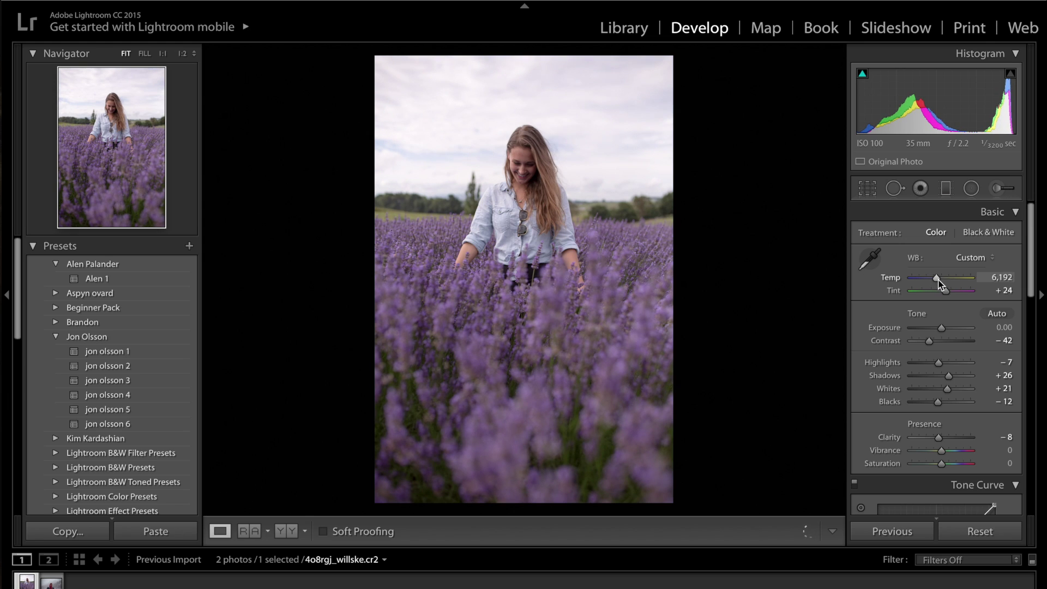
key("Up")
key("Up")
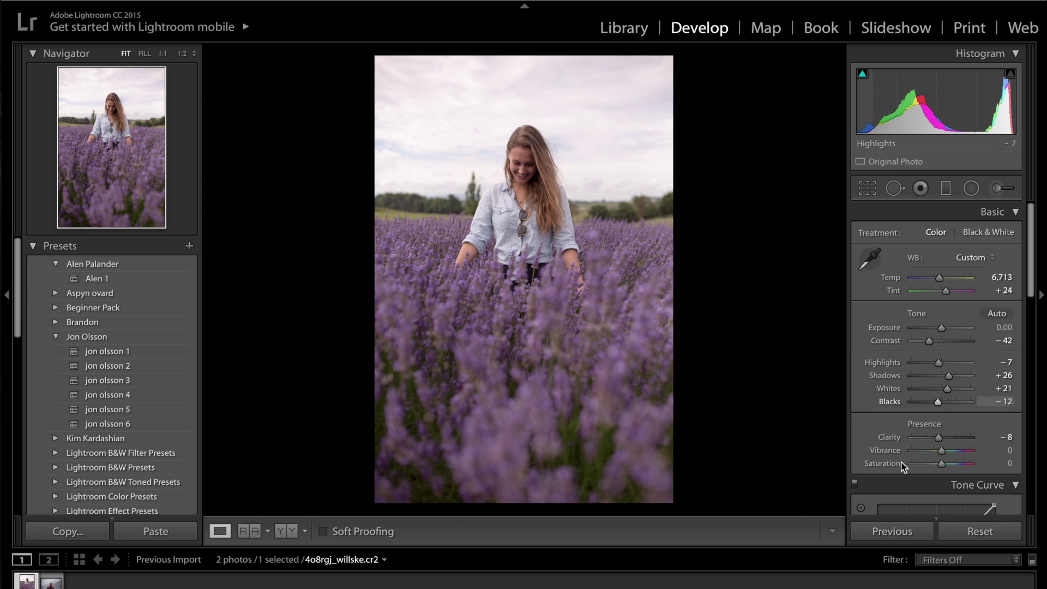
Add three points to the RGB tone curve and pull the lower one down to darken shadows.
left_click(998, 217)
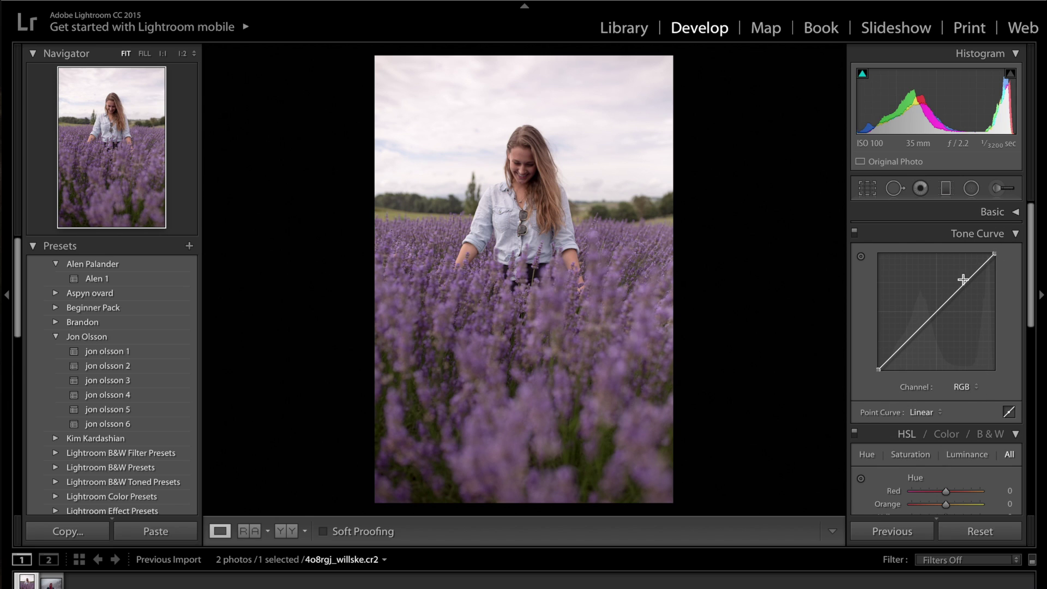
left_click(938, 312)
left_click(967, 284)
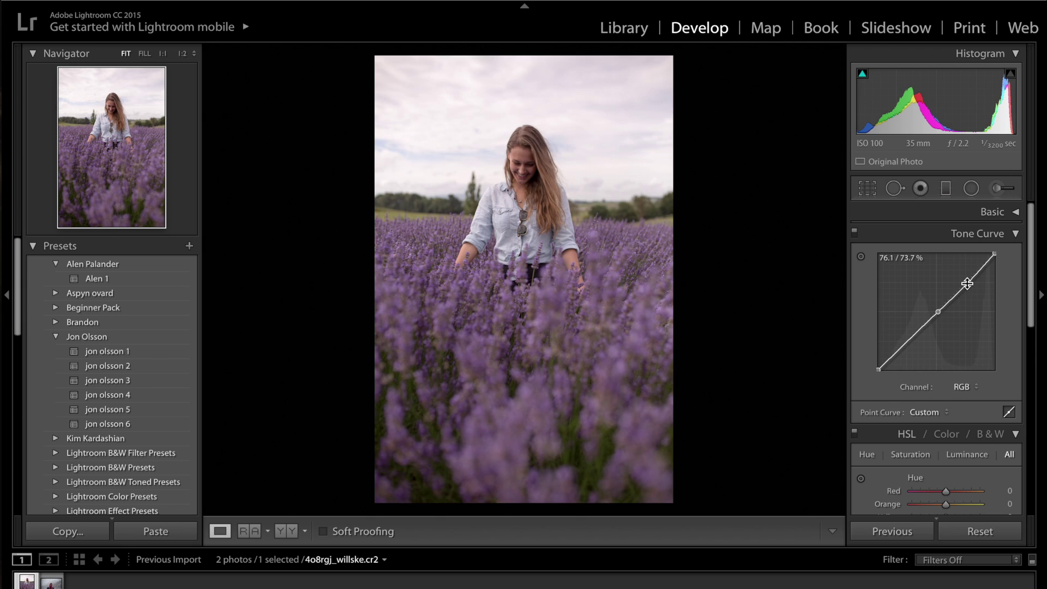
left_click(907, 342)
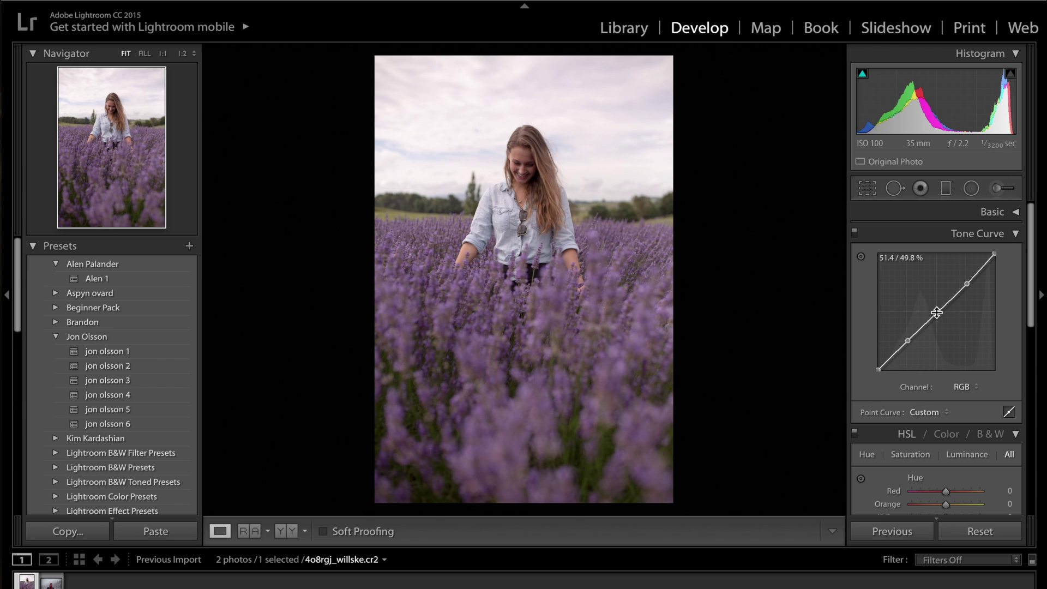
left_click_drag(938, 315, 966, 274)
left_click_drag(911, 337, 909, 349)
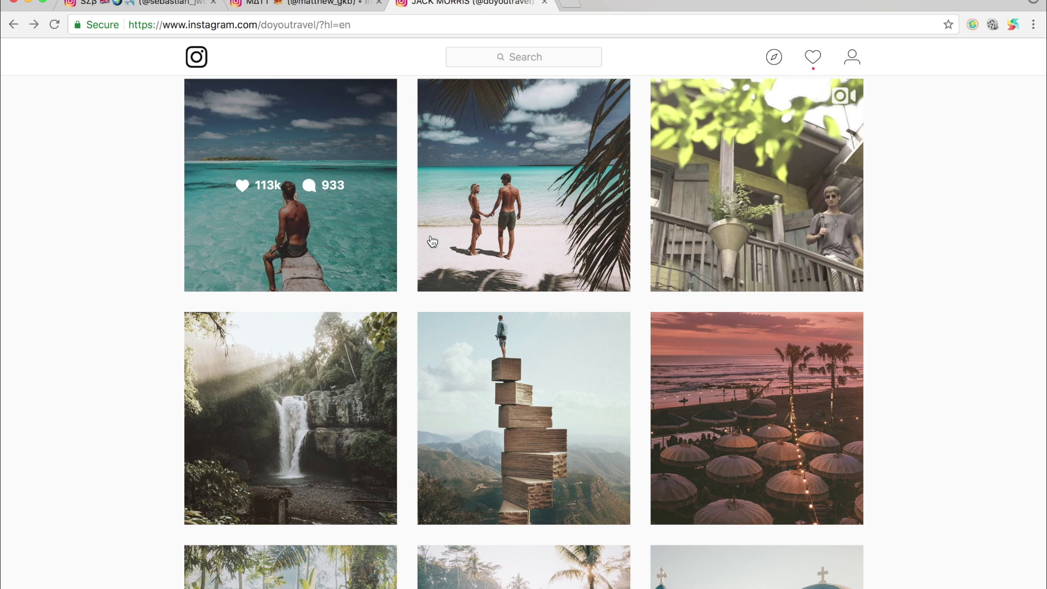
Scroll the Instagram feed for reference, then return to Lightroom.
scroll(1029, 363, "down", 5)
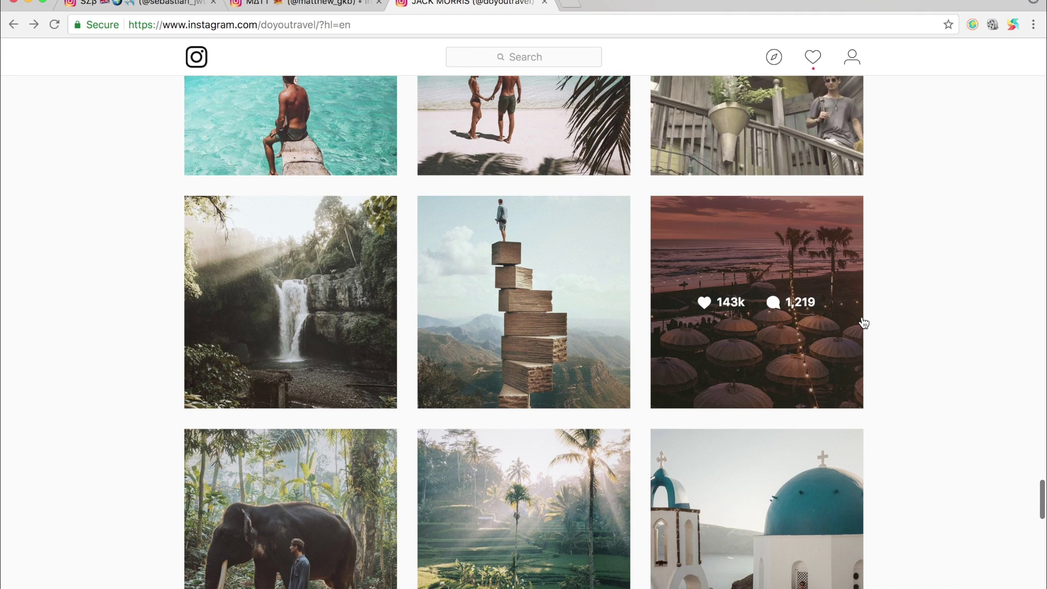
scroll(863, 323, "down", 8)
key("super+Tab")
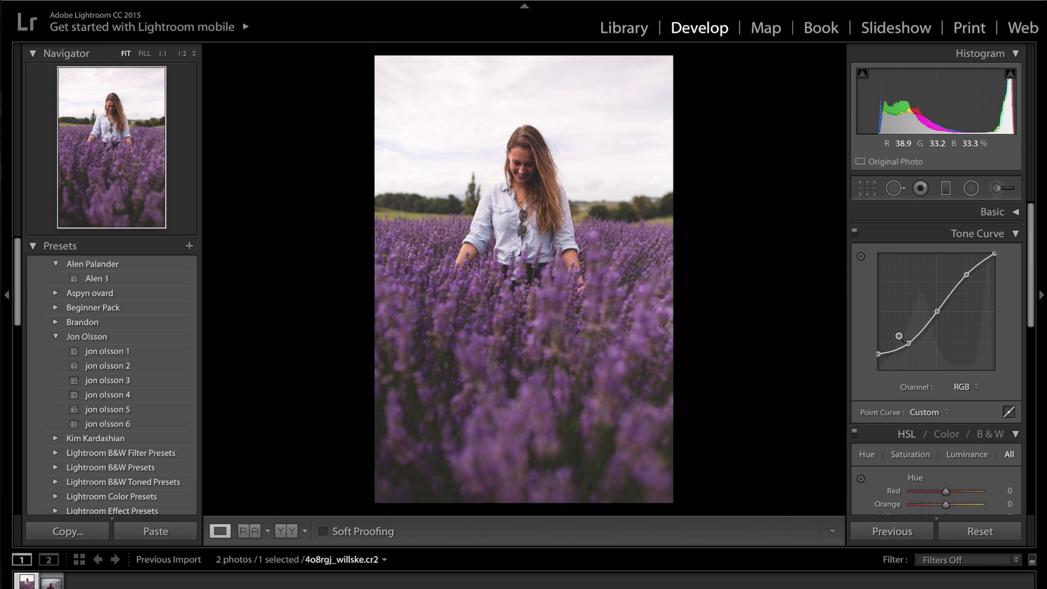
Lift the RGB curve's black point for a faded look and give the Red channel a gentle S-curve.
left_click(886, 353)
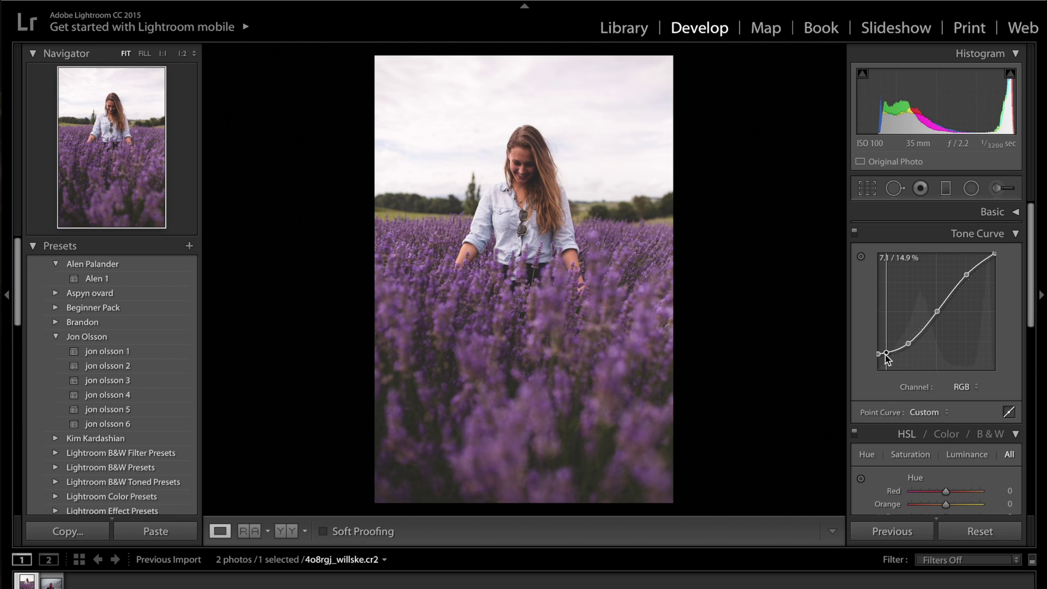
left_click_drag(879, 354, 880, 357)
left_click(972, 391)
left_click(970, 395)
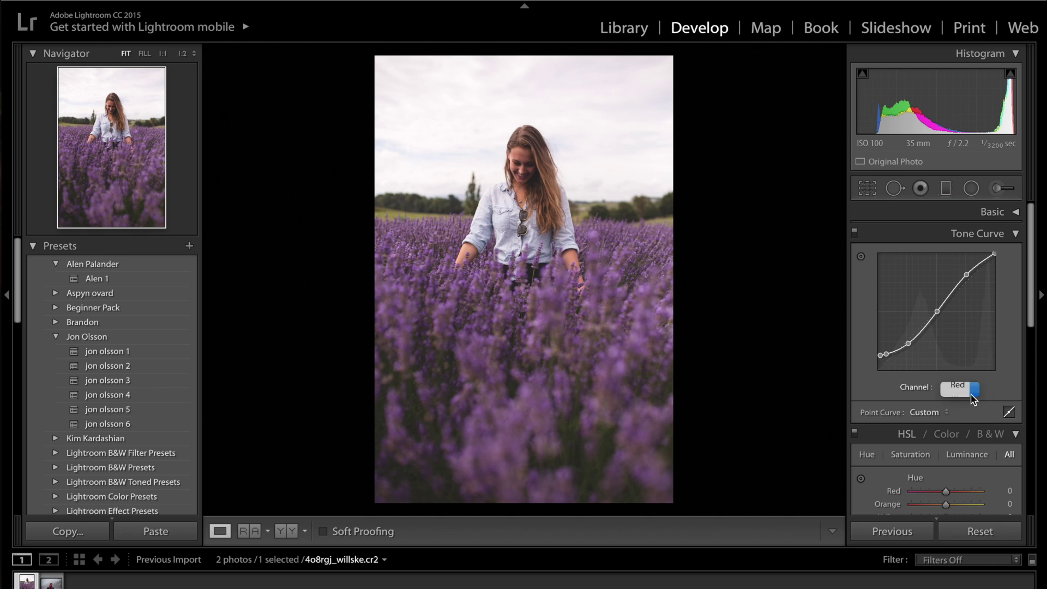
left_click(937, 312)
left_click_drag(970, 280, 968, 274)
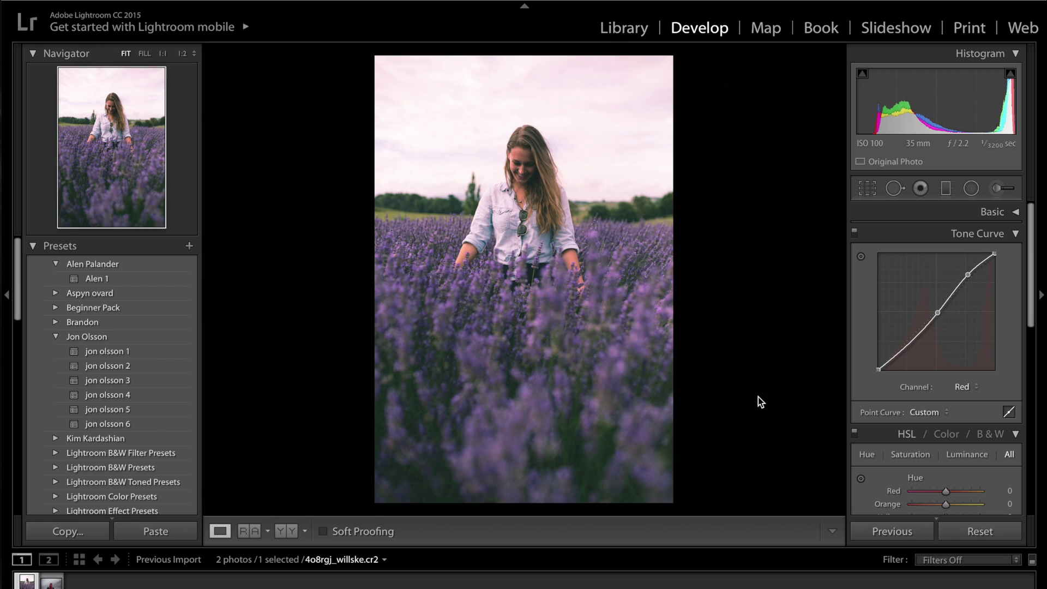
left_click(911, 345)
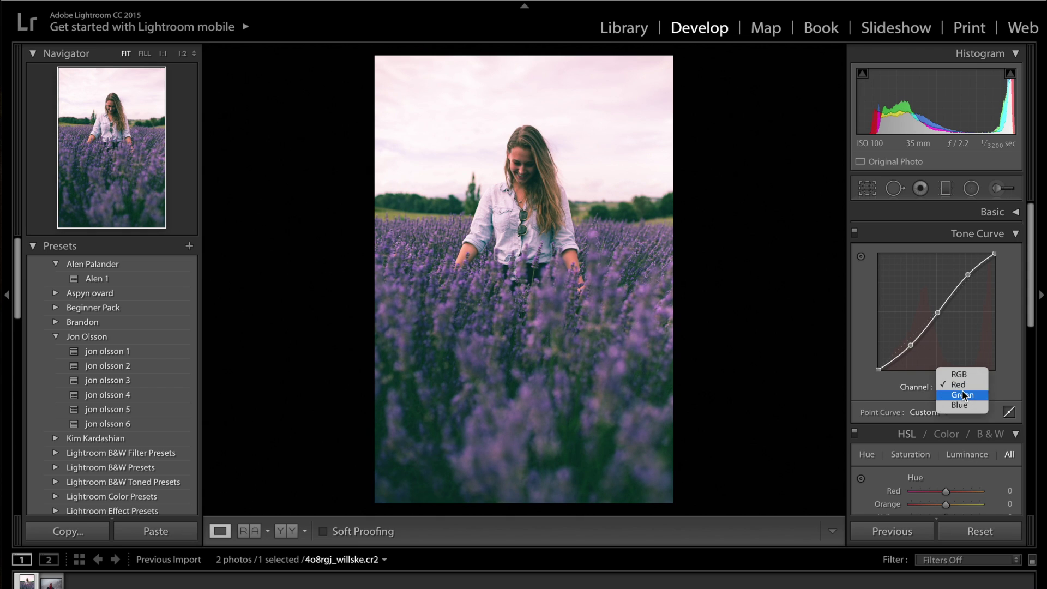
Shape the Green channel curve into a gentle S, raising the top and lowering the bottom.
left_click(962, 394)
left_click(937, 312)
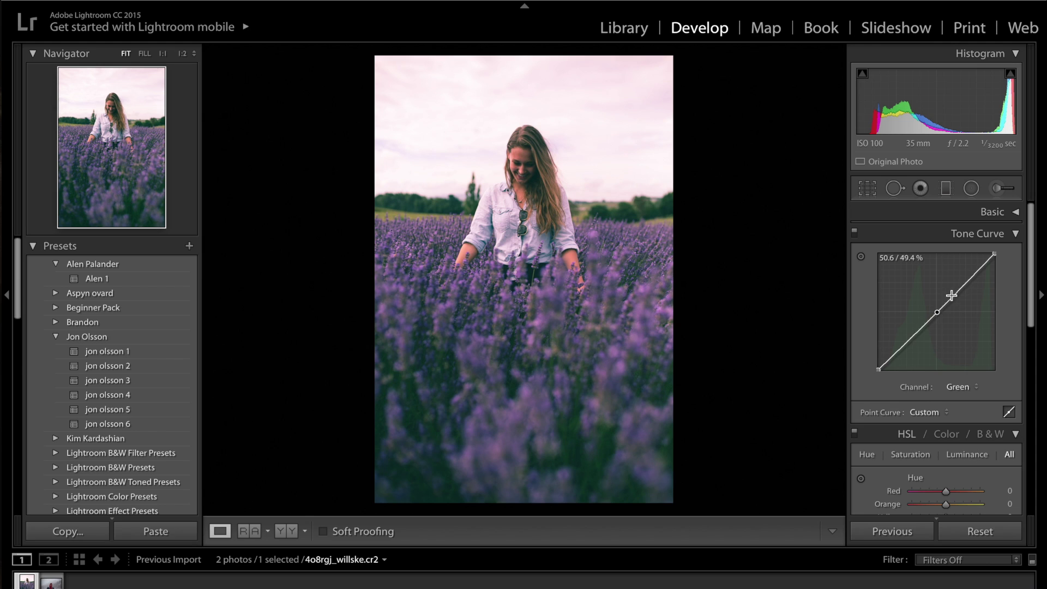
left_click_drag(966, 285, 966, 281)
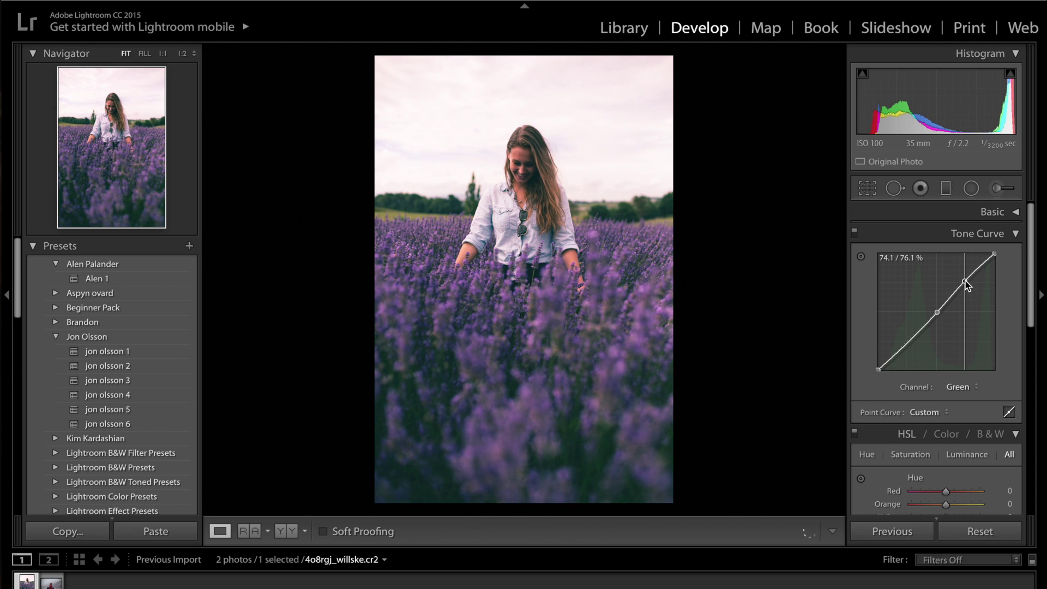
left_click_drag(908, 341, 912, 346)
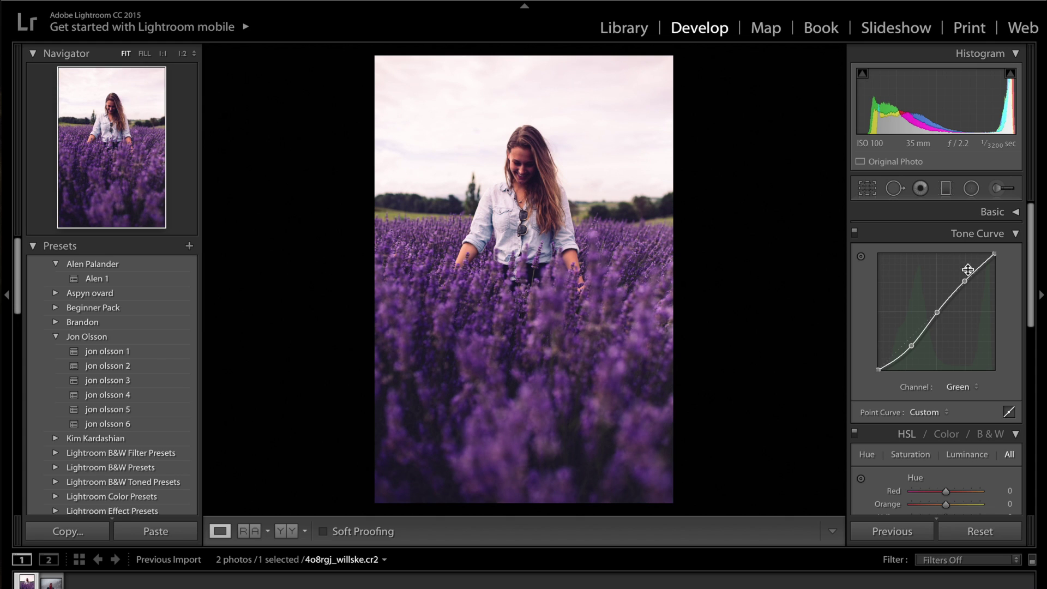
left_click_drag(963, 281, 966, 277)
left_click_drag(910, 345, 911, 343)
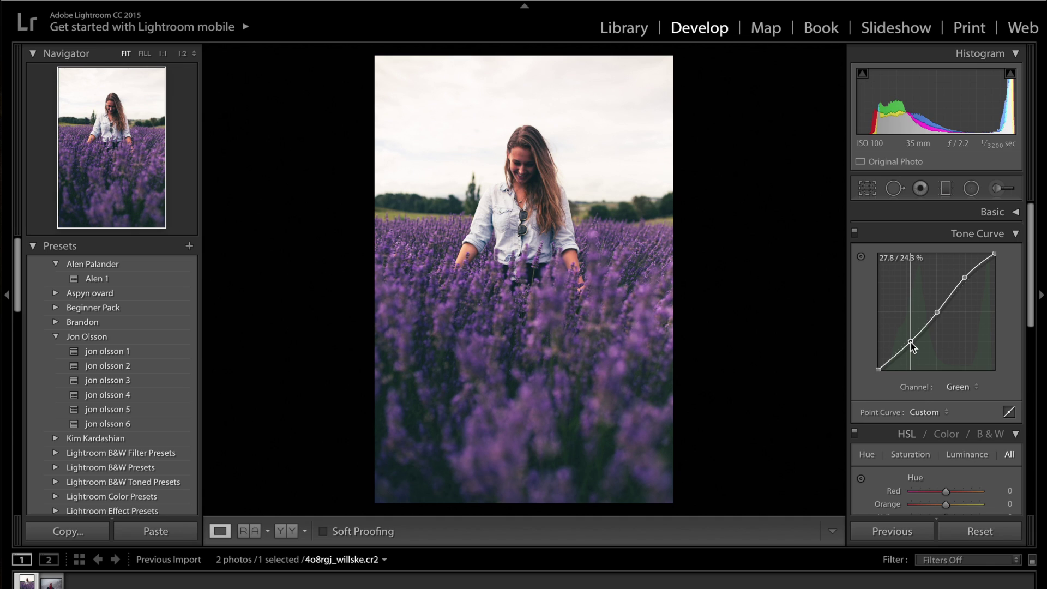
left_click_drag(911, 342, 911, 344)
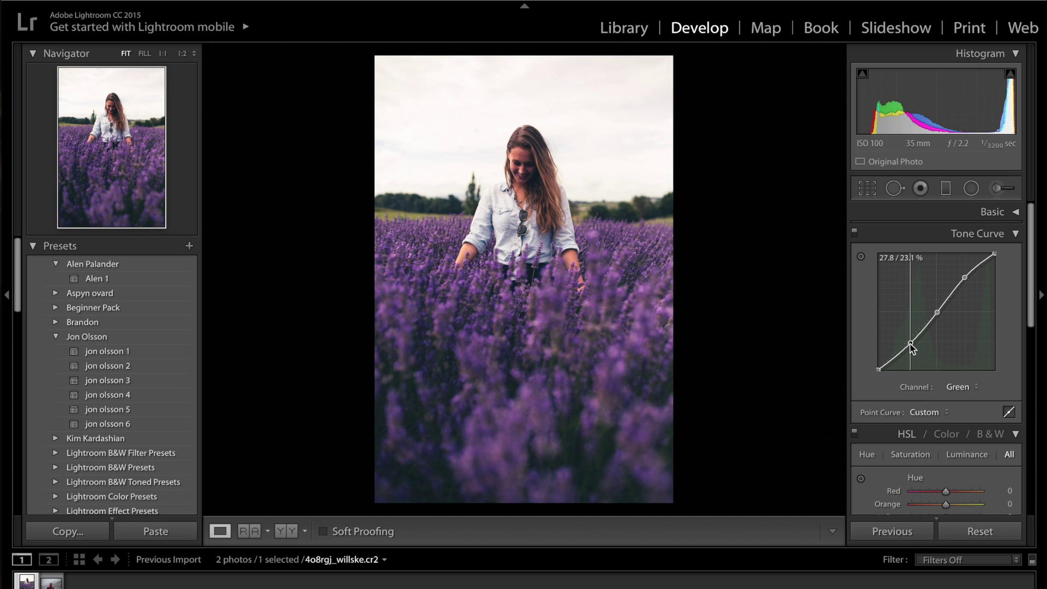
Bend the Blue channel curve into an S and compare the photo with the curve disabled.
left_click(974, 387)
left_click(954, 394)
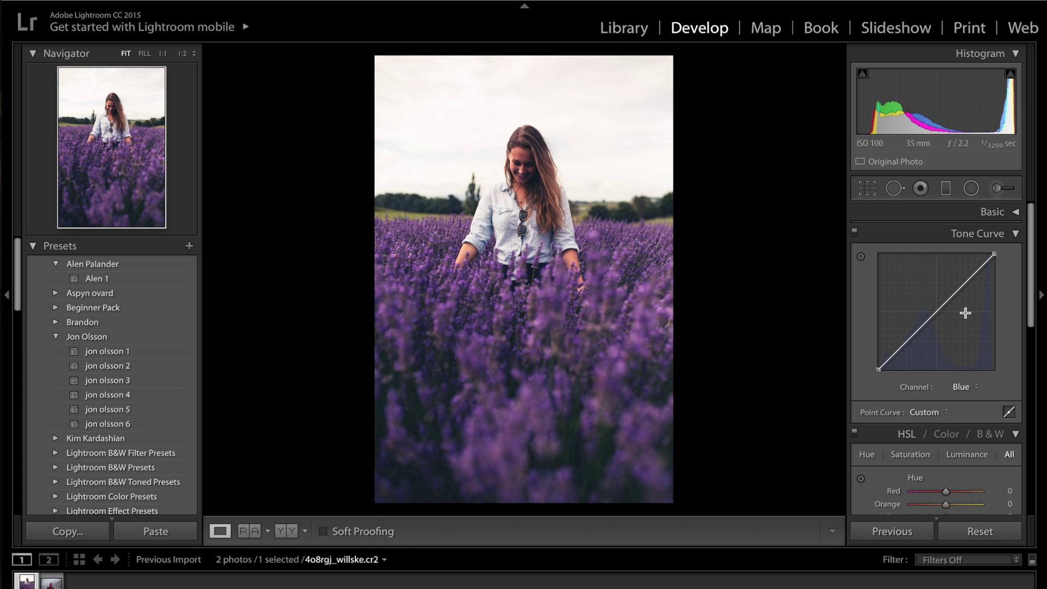
left_click_drag(964, 282, 966, 276)
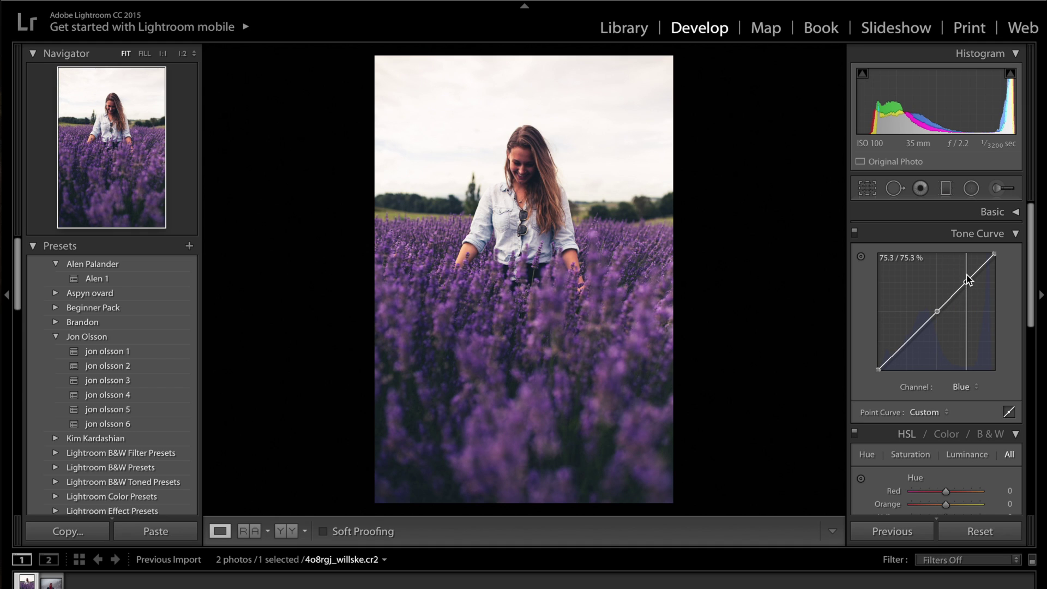
left_click(855, 234)
Re-enable the tone curve, then set HSL hues to Yellow −27, Green −15, Blue +24, leaving Red at 0.
left_click(856, 234)
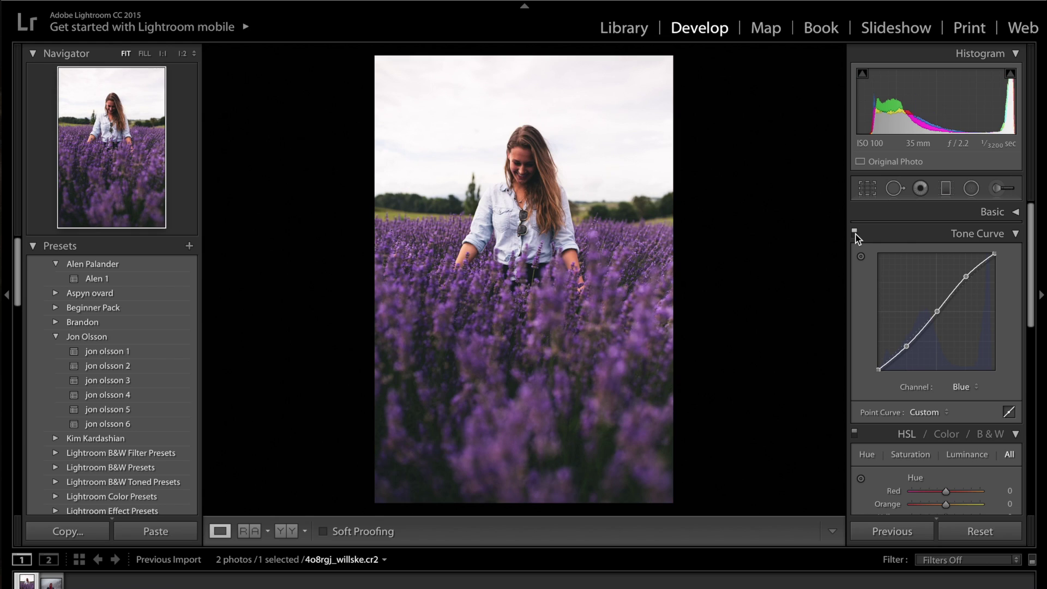
left_click(966, 234)
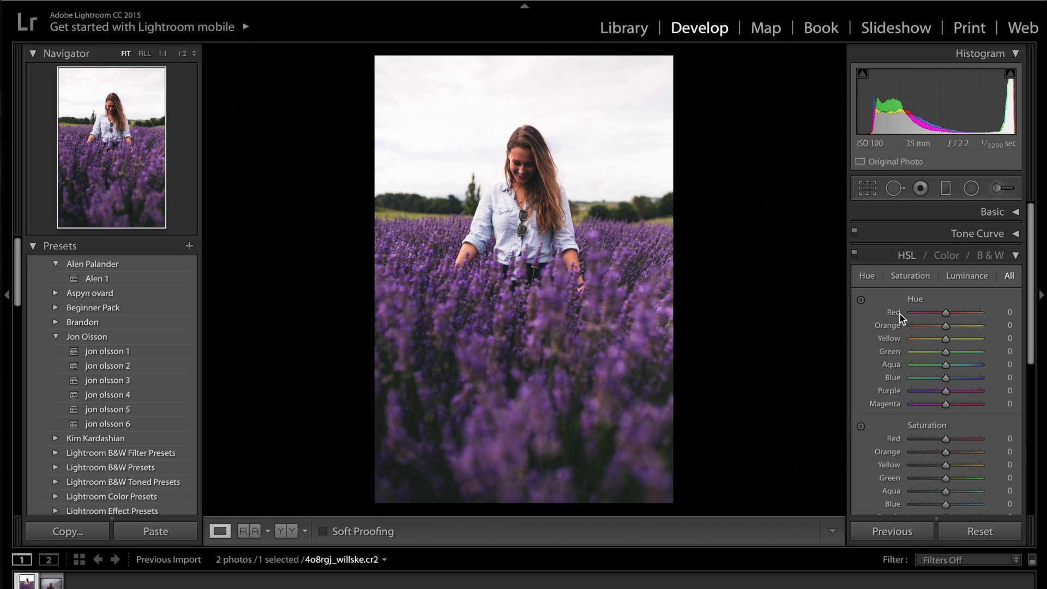
scroll(901, 348, "down", 3)
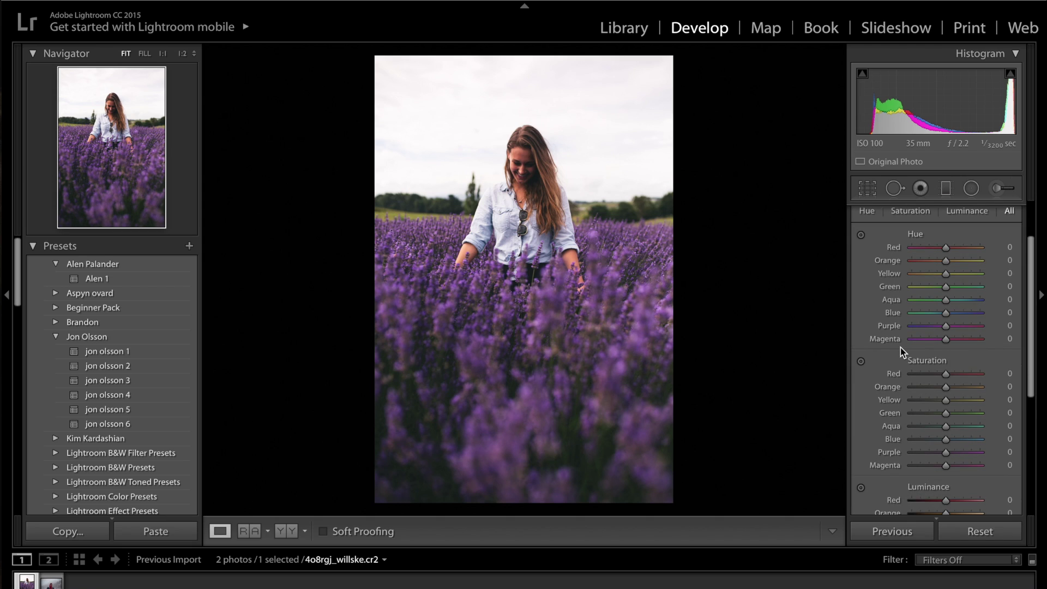
mouse_move(943, 275)
left_mouse_down()
mouse_move(928, 288)
mouse_move(921, 276)
mouse_move(957, 274)
mouse_move(920, 279)
mouse_move(938, 276)
mouse_move(935, 259)
mouse_move(894, 265)
mouse_move(945, 265)
left_mouse_up()
left_click(929, 275)
scroll(1020, 268, "up", 5)
left_click_drag(935, 249, 891, 252)
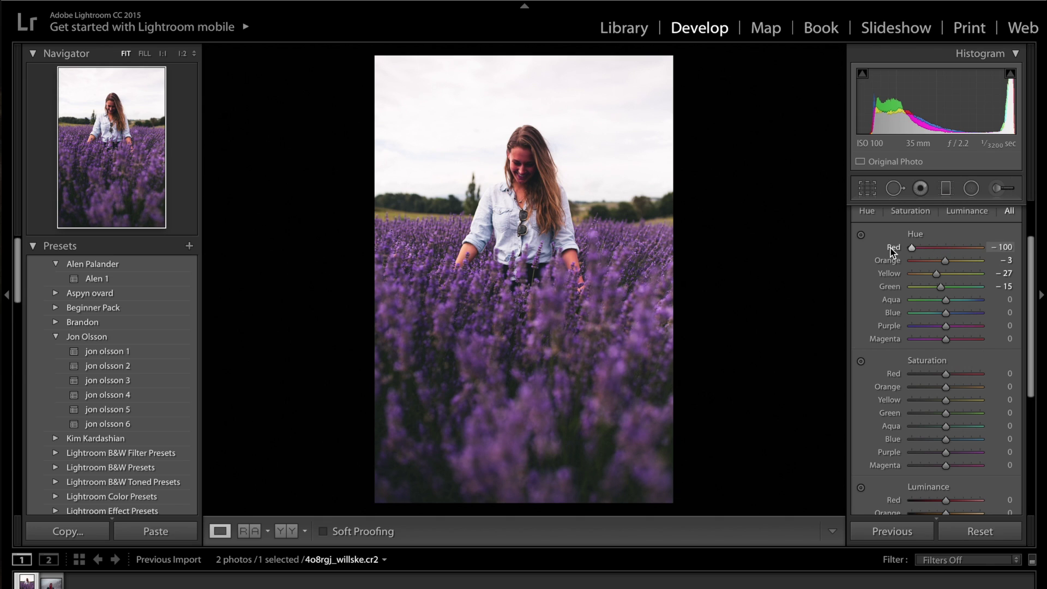
double_click(896, 250)
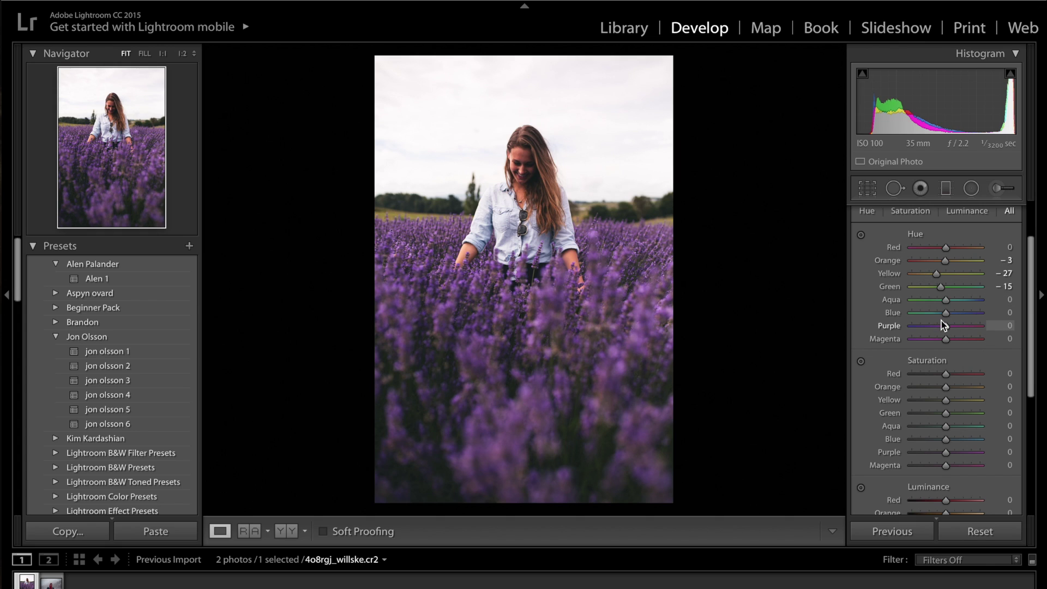
mouse_move(946, 313)
left_mouse_down()
mouse_move(958, 301)
mouse_move(935, 303)
mouse_move(953, 315)
left_mouse_up()
scroll(915, 348, "down", 2)
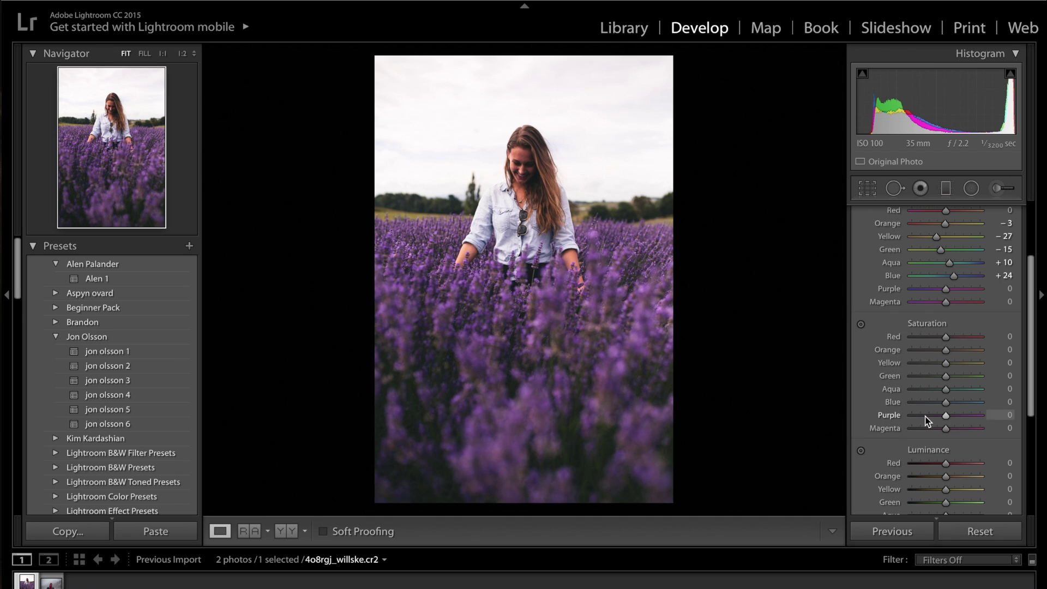
Desaturate the purples, lower Red saturation to −29, and pull Green saturation down.
left_click_drag(928, 416, 937, 429)
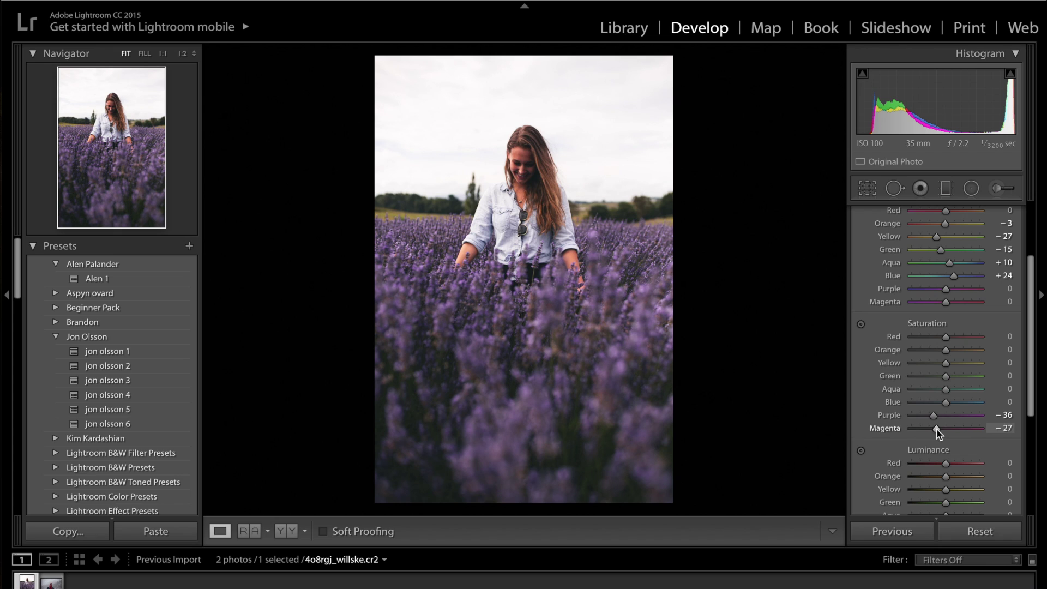
scroll(937, 429, "up", 1)
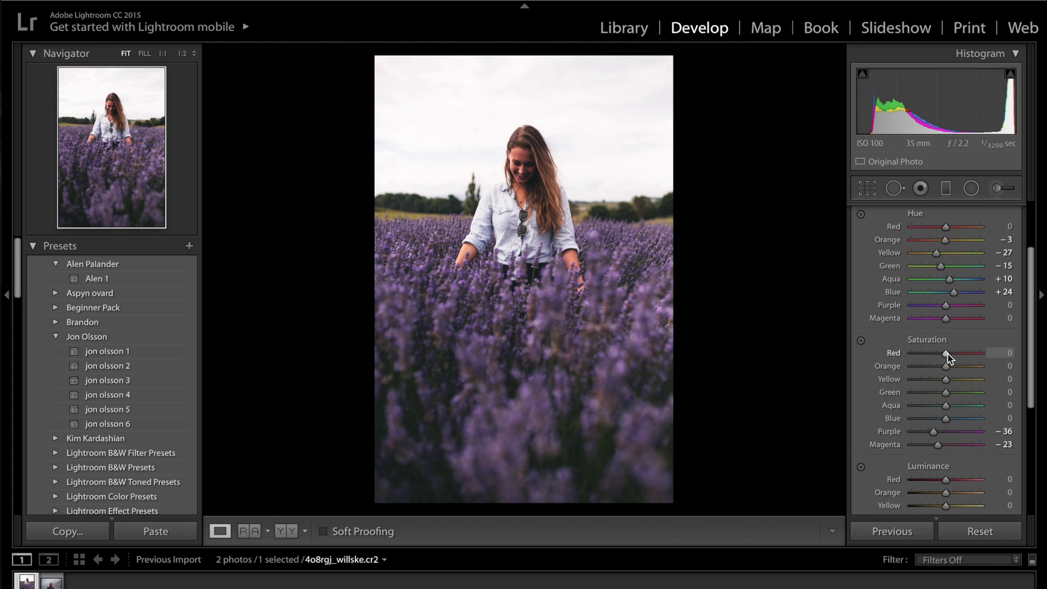
left_click_drag(947, 353, 938, 362)
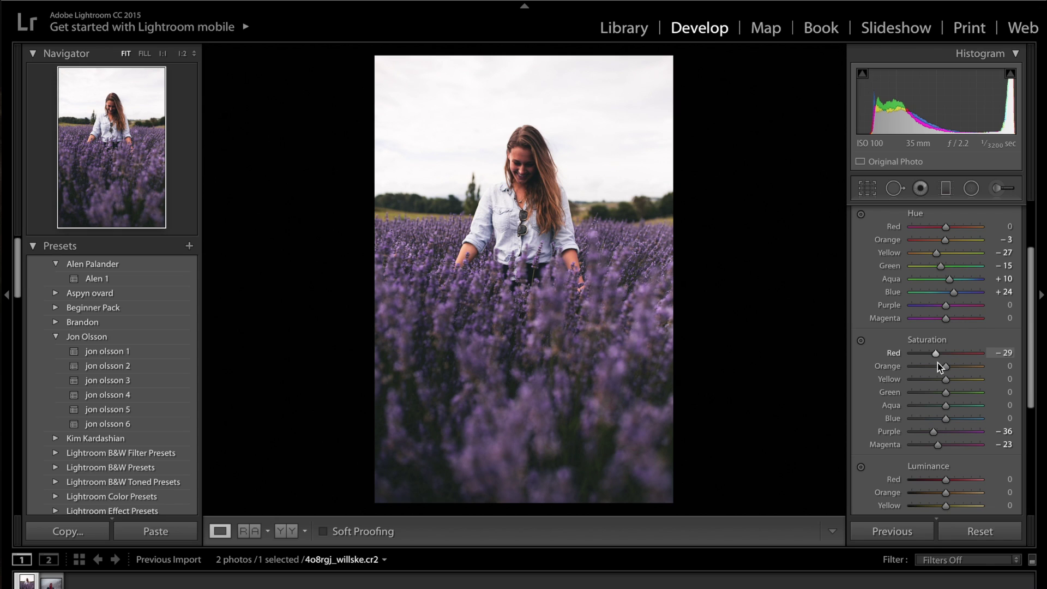
left_click(934, 393)
mouse_move(934, 393)
left_mouse_down()
mouse_move(909, 394)
mouse_move(958, 392)
mouse_move(918, 394)
mouse_move(927, 394)
left_mouse_up()
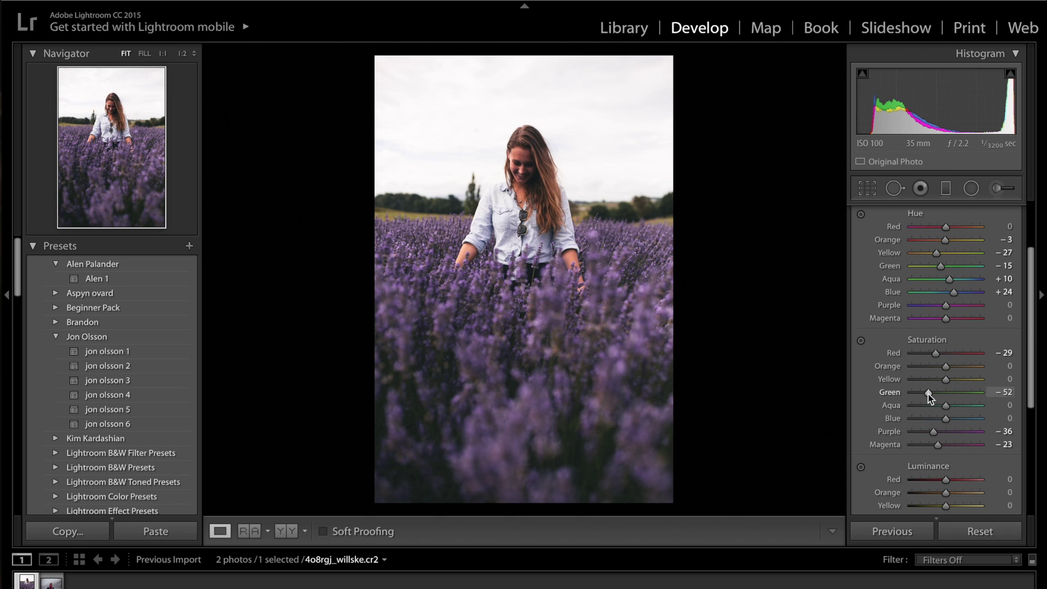
Lower Aqua and Orange saturation, take Purple to −61, and compare against the original.
scroll(953, 420, "down", 2)
mouse_move(945, 381)
left_mouse_down()
mouse_move(908, 388)
mouse_move(948, 384)
mouse_move(934, 384)
mouse_move(940, 368)
left_mouse_up()
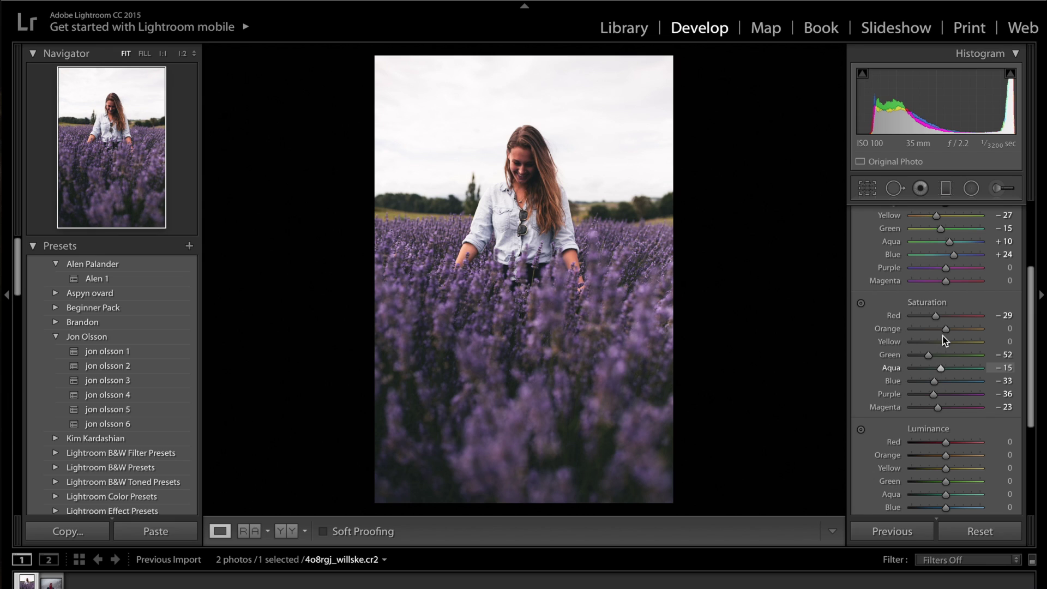
left_click_drag(937, 330, 942, 331)
left_click_drag(931, 395, 924, 395)
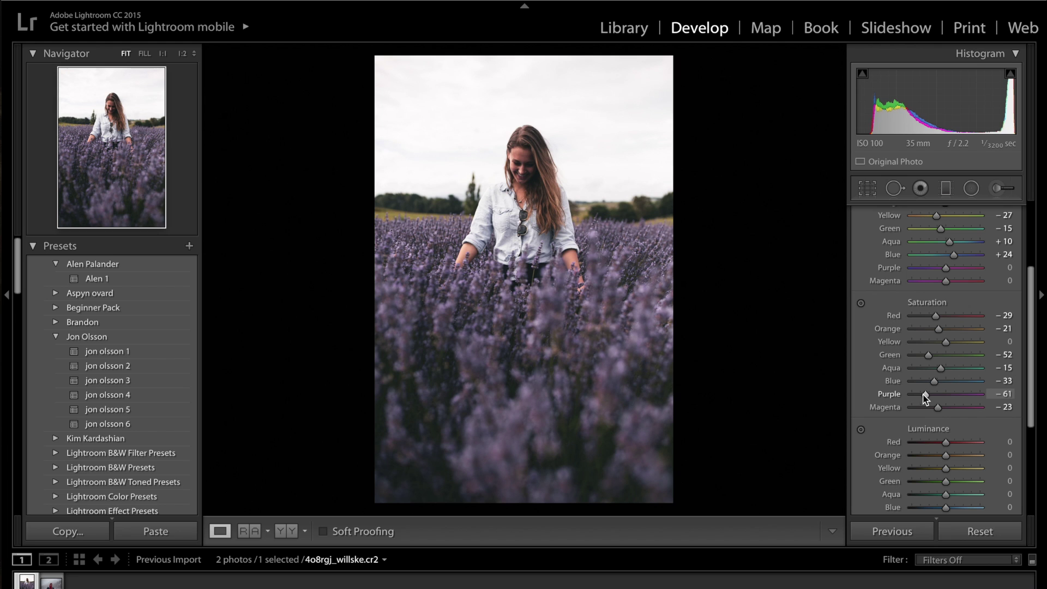
key("backslash")
key("backslash")
key("backslash")
key("backslash")
key("backslash")
key("backslash")
key("backslash")
key("backslash")
Brighten the purple luminance and raise the other colour luminance sliders, Red up to +72.
scroll(952, 437, "down", 2)
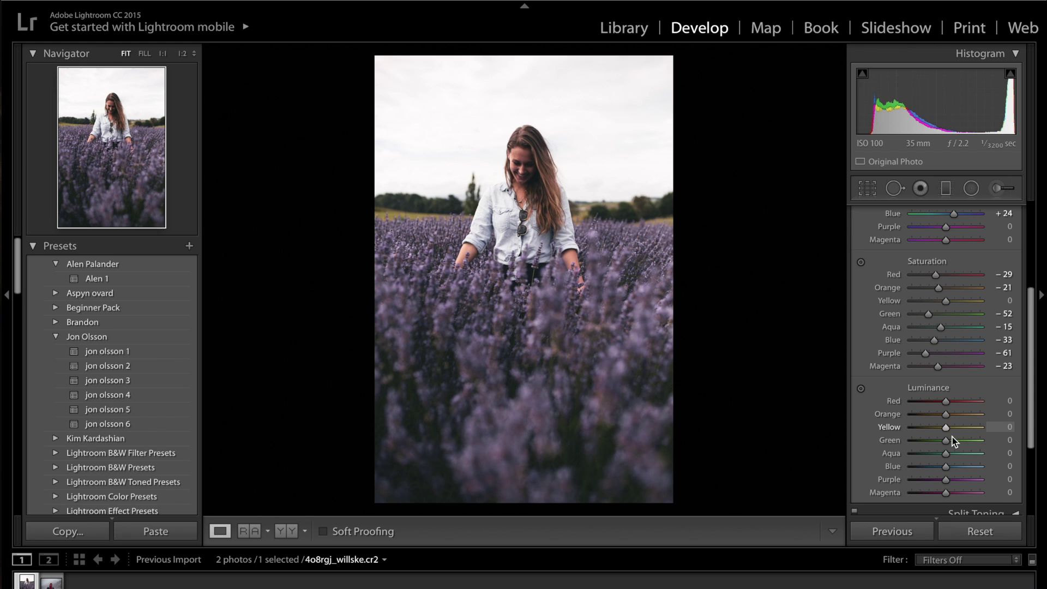
mouse_move(947, 482)
left_mouse_down()
mouse_move(965, 480)
mouse_move(953, 480)
mouse_move(949, 496)
mouse_move(985, 479)
mouse_move(1035, 481)
mouse_move(949, 480)
mouse_move(949, 494)
left_mouse_up()
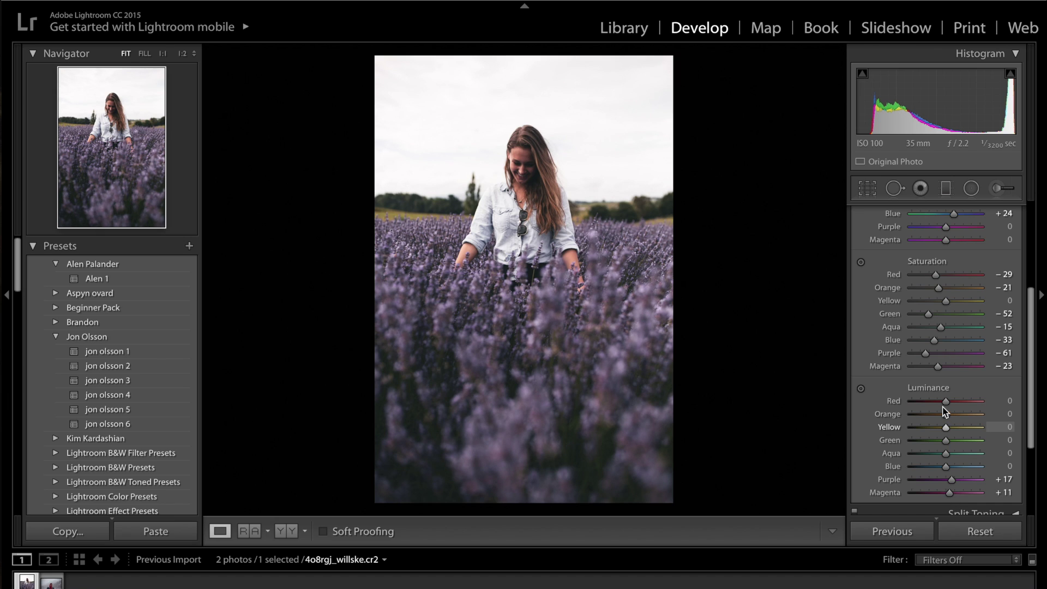
left_click_drag(944, 401, 952, 470)
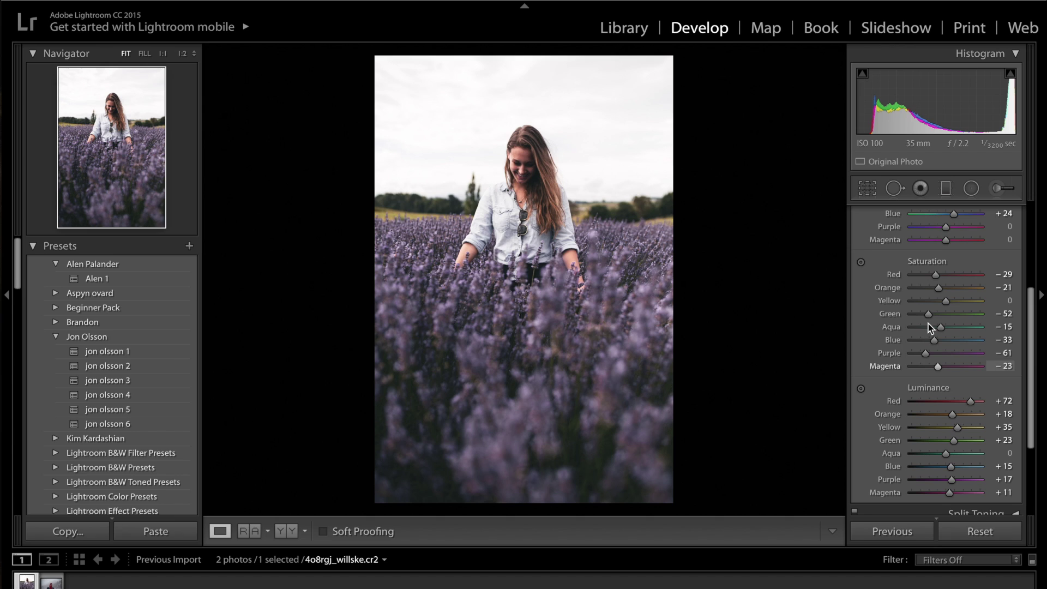
scroll(929, 327, "up", 3)
In Split Toning, pick a purple Highlights hue of 284 with a full-saturation preview, then set saturation 9.
left_click(1016, 215)
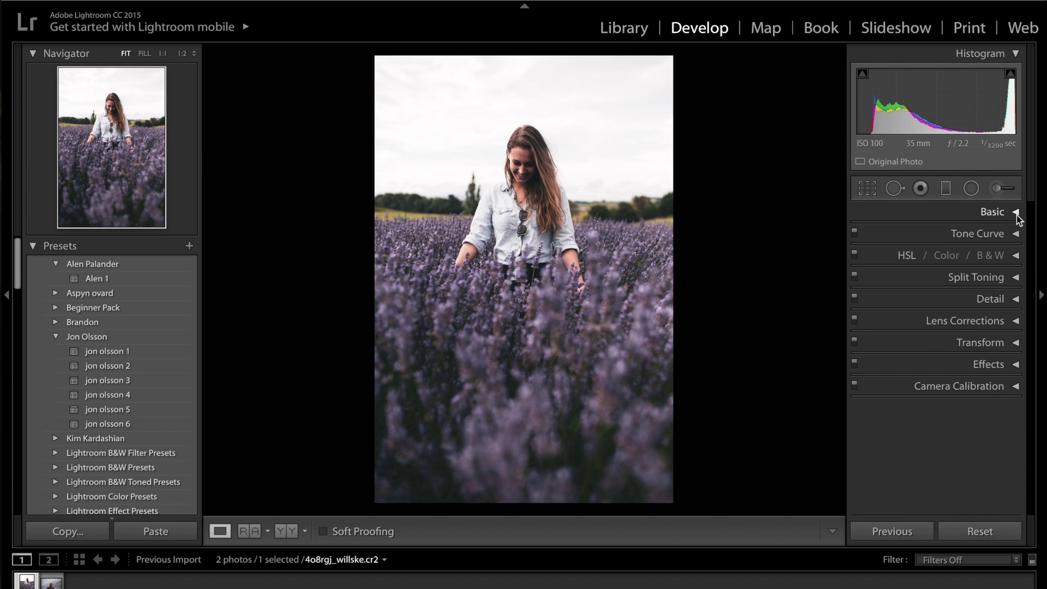
left_click(993, 279)
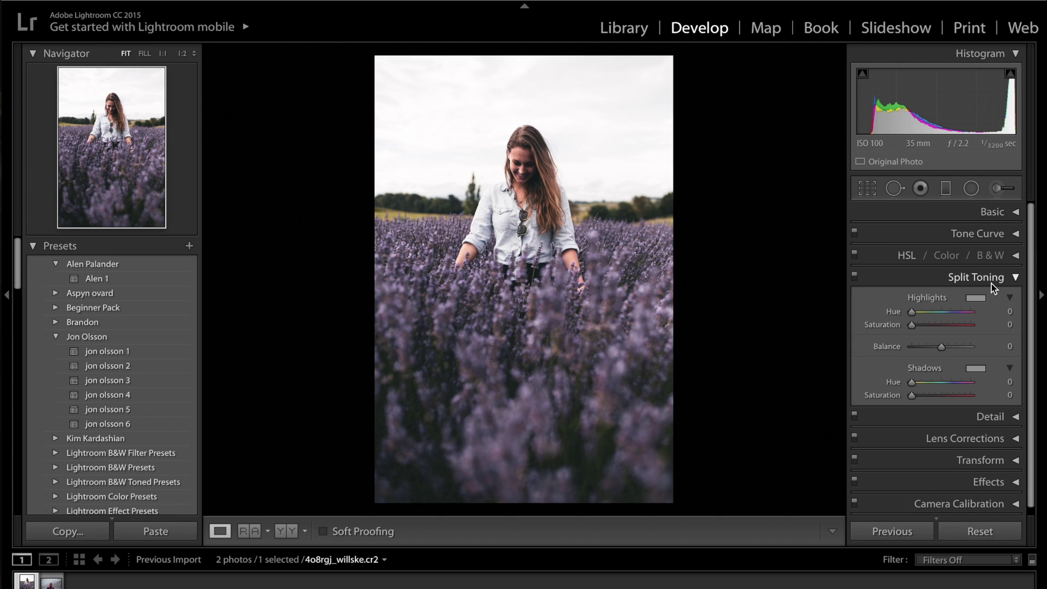
key("alt")
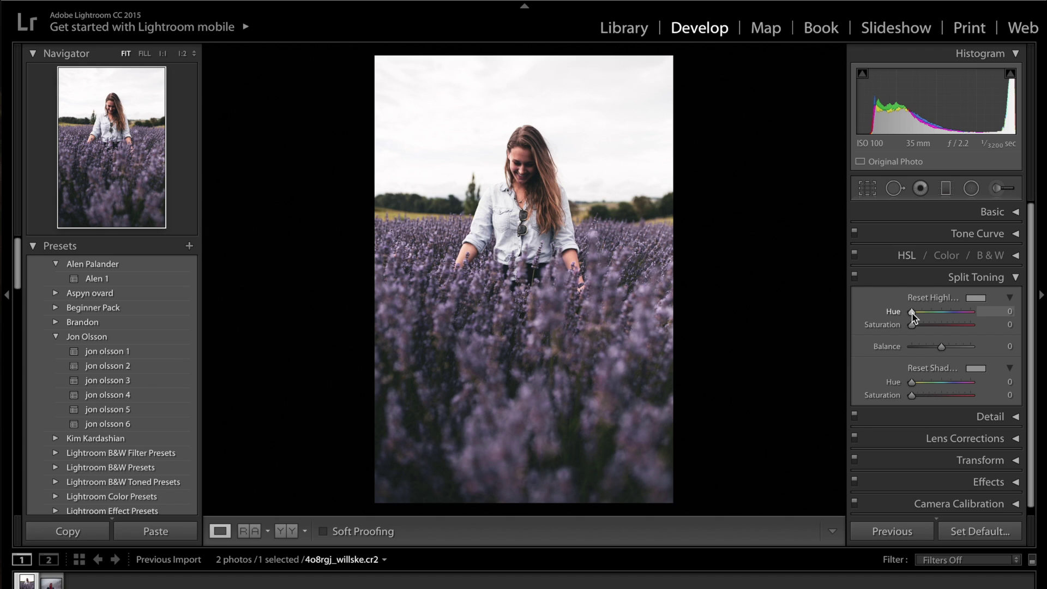
left_click(912, 313, "alt")
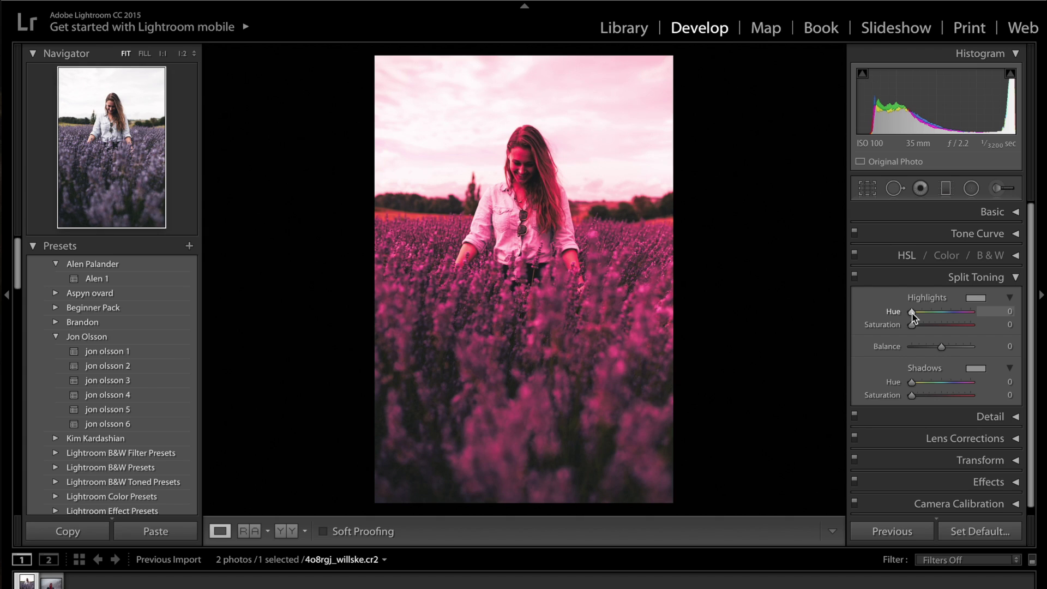
left_click_drag(912, 314, 917, 313)
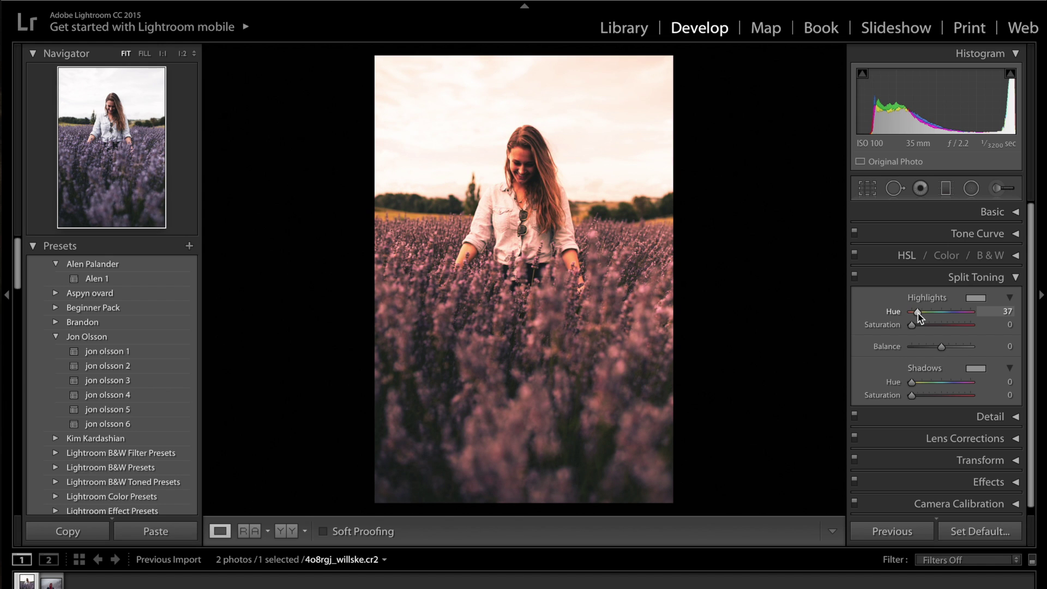
left_click_drag(918, 313, 954, 315)
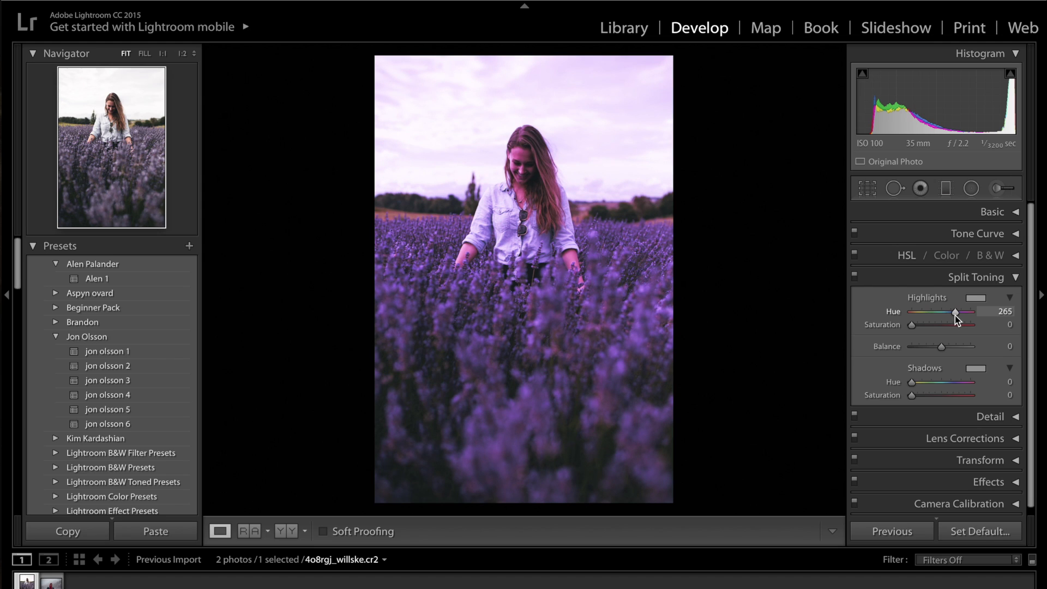
left_click_drag(954, 315, 955, 315)
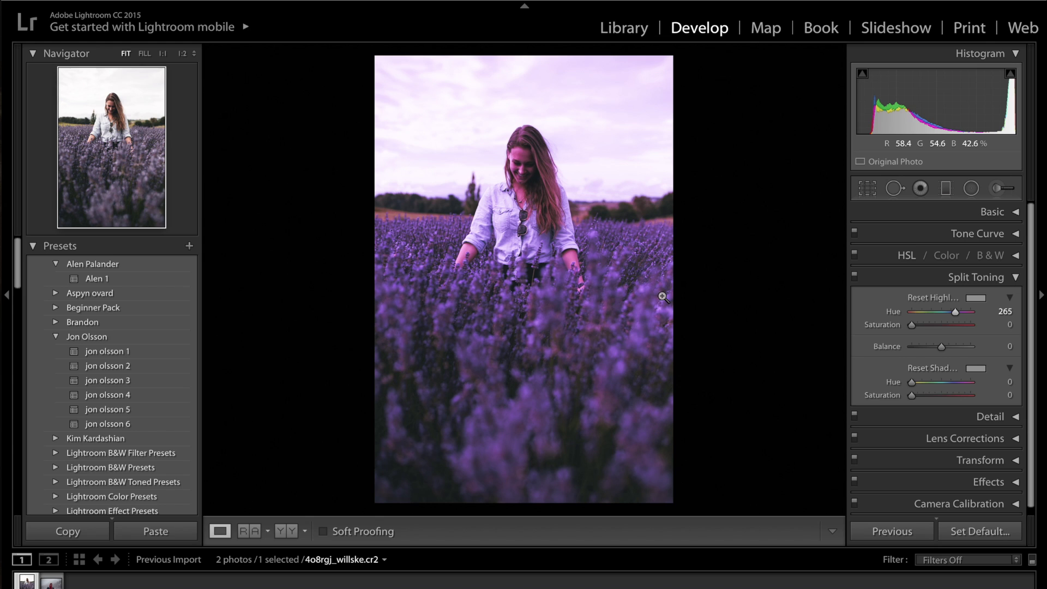
left_click(960, 315, "alt")
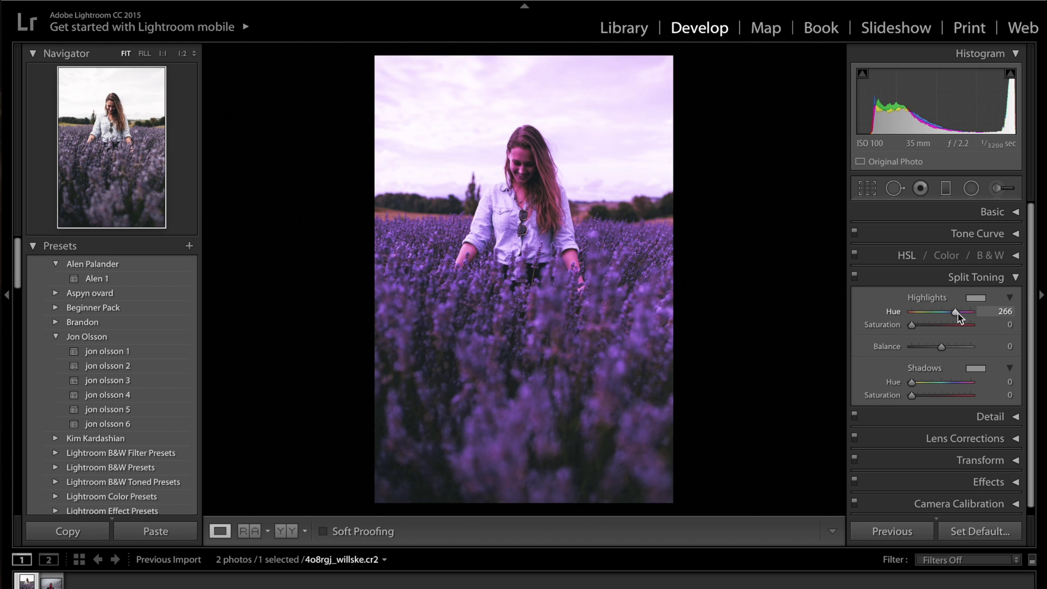
mouse_move(959, 314)
left_mouse_down()
mouse_move(970, 314)
mouse_move(920, 312)
mouse_move(960, 313)
left_mouse_up()
key("alt")
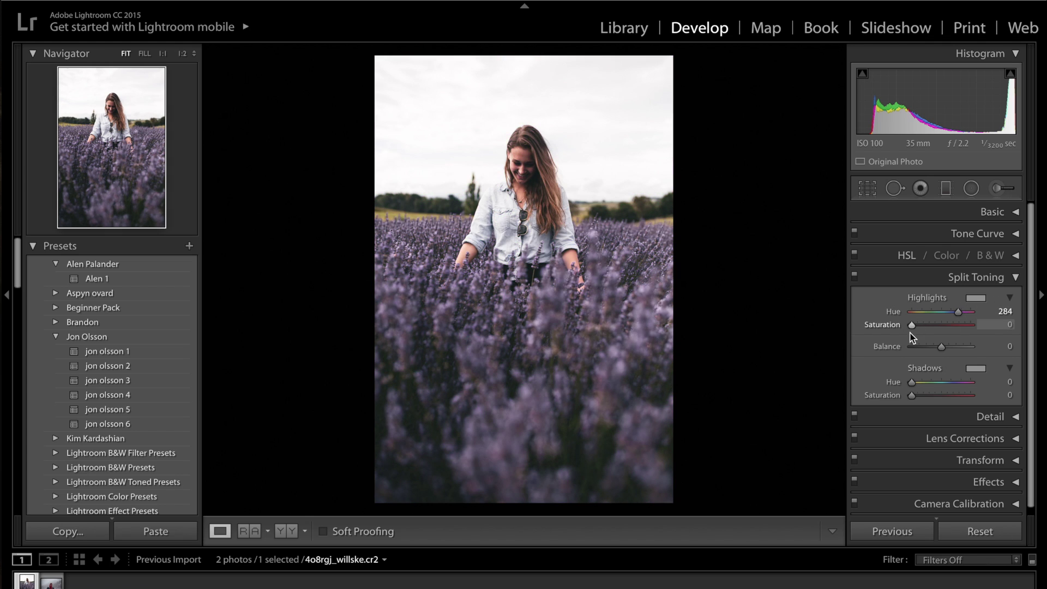
left_click_drag(911, 327, 918, 327)
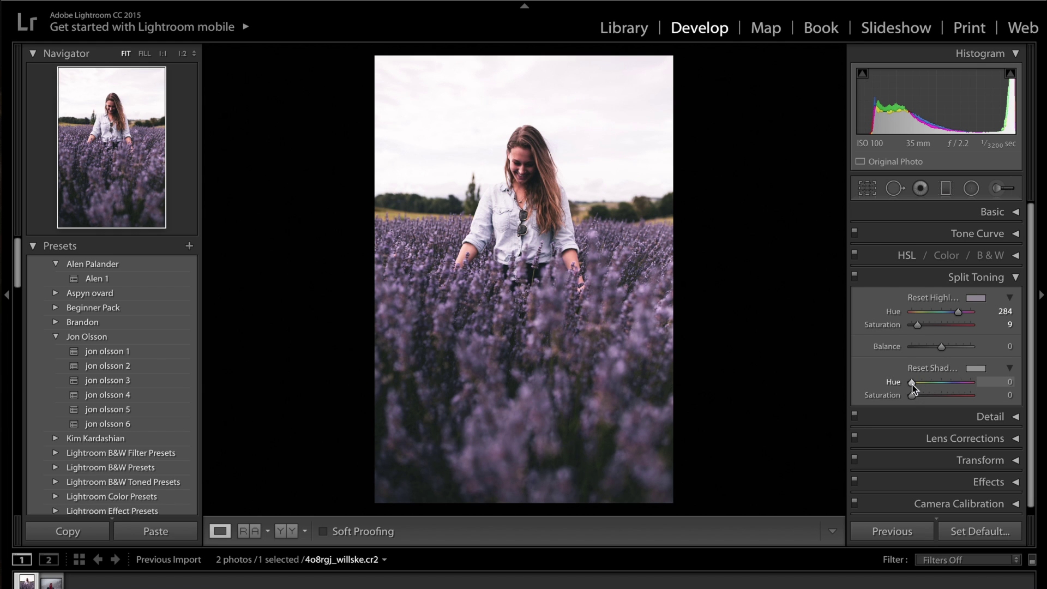
Set the Shadows split tone to hue 41, saturation 19, and toggle split toning to compare.
left_click_drag(916, 380, 923, 398)
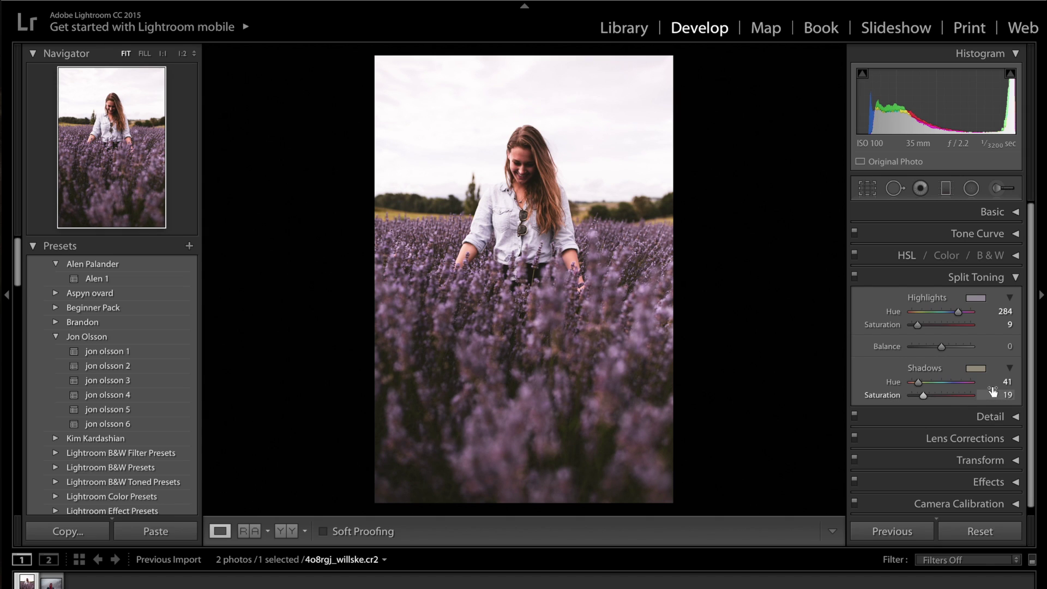
left_click(854, 276)
left_click(854, 277)
left_click(937, 278)
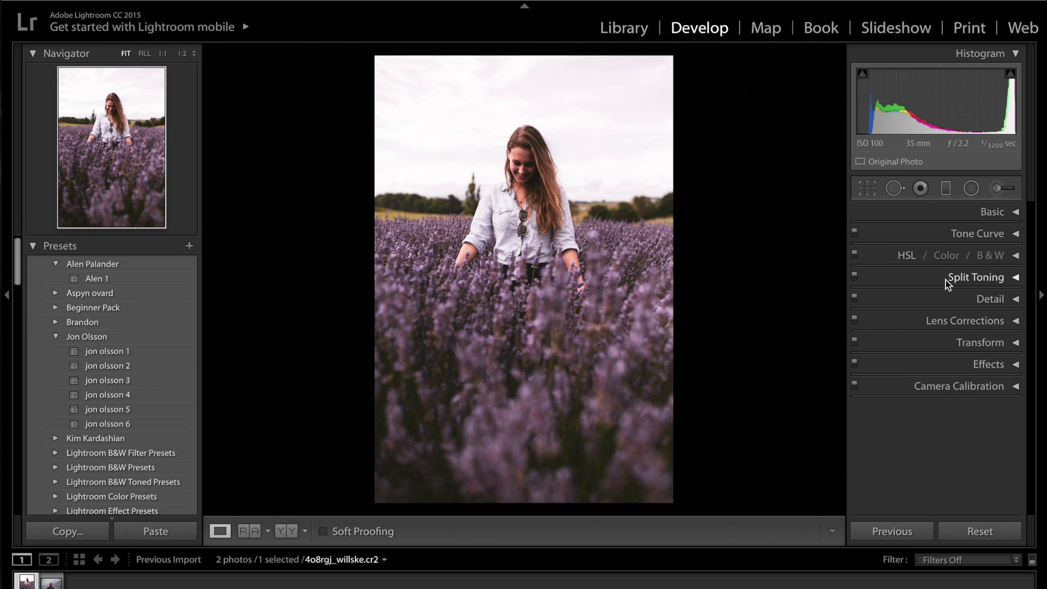
Set Noise Reduction Luminance to 28 in the Detail panel, leaving other detail settings unchanged.
left_click(963, 298)
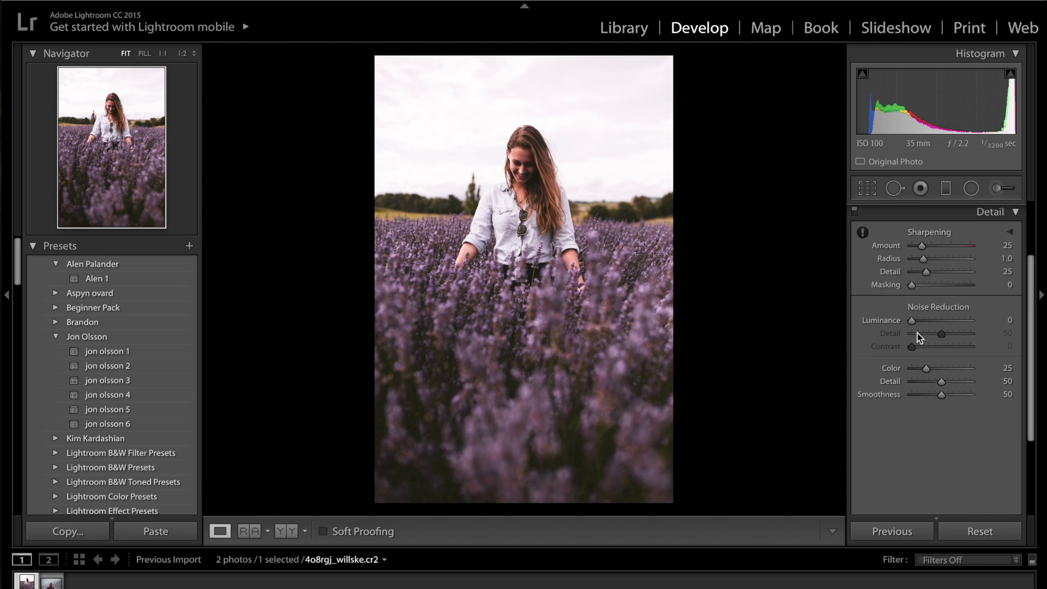
left_click_drag(913, 322, 919, 322)
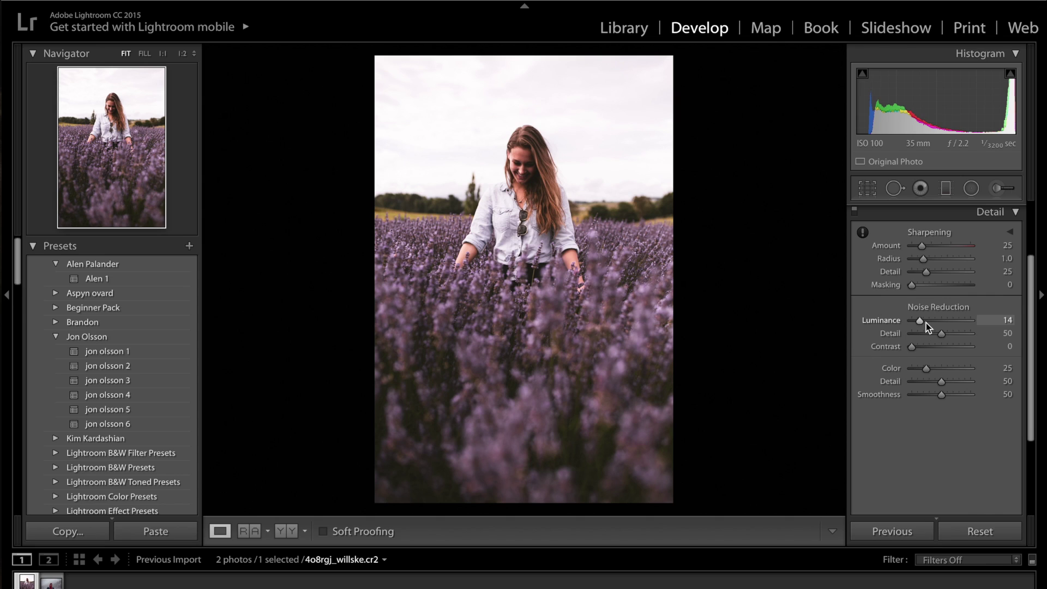
left_click(927, 322)
Set the Effects panel's Post-Crop Vignetting Amount to −13.
left_click(1000, 214)
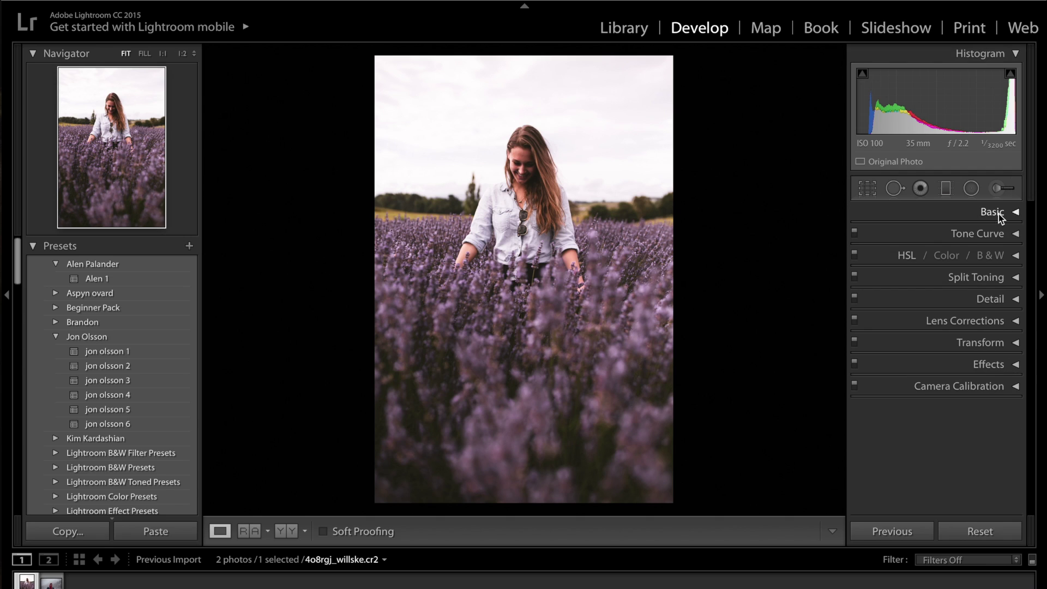
left_click(1004, 365)
left_click_drag(941, 355, 935, 356)
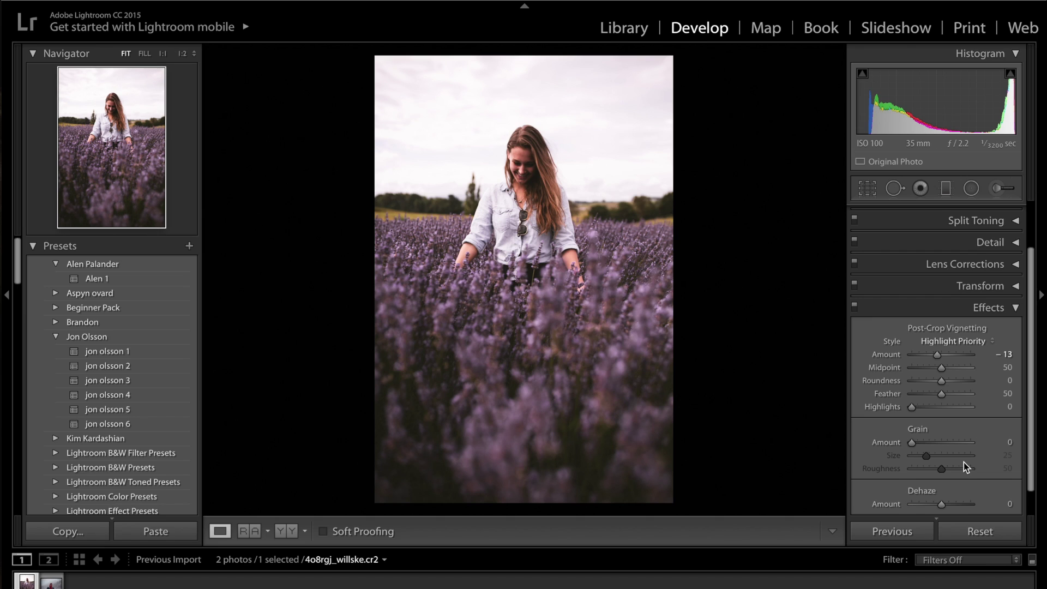
Try out Grain amount and size, then reset Grain Amount to 0.
left_click(948, 443)
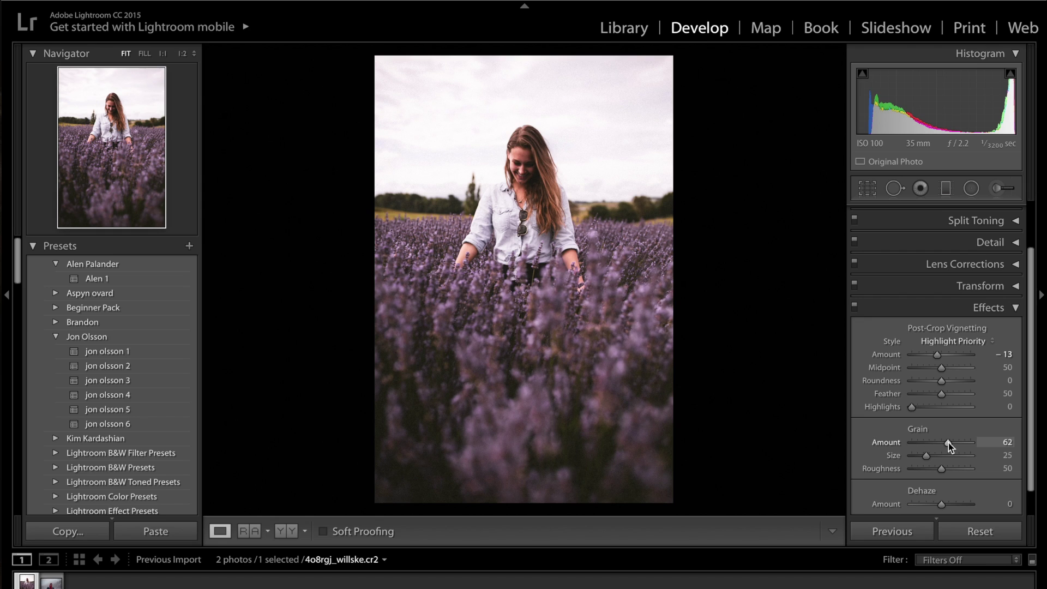
left_click_drag(941, 443, 938, 444)
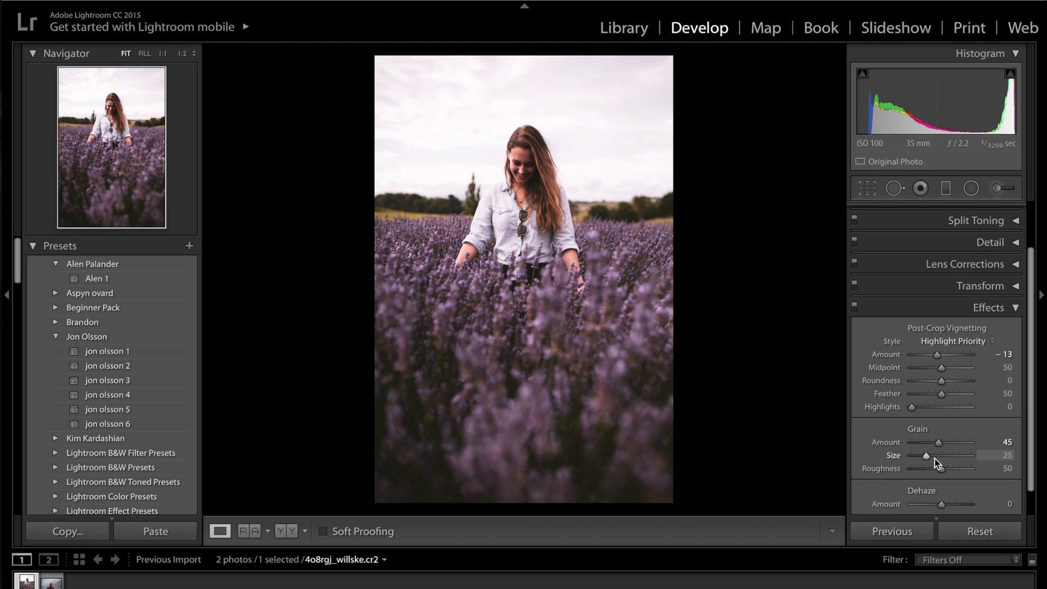
left_click(935, 459)
double_click(882, 443)
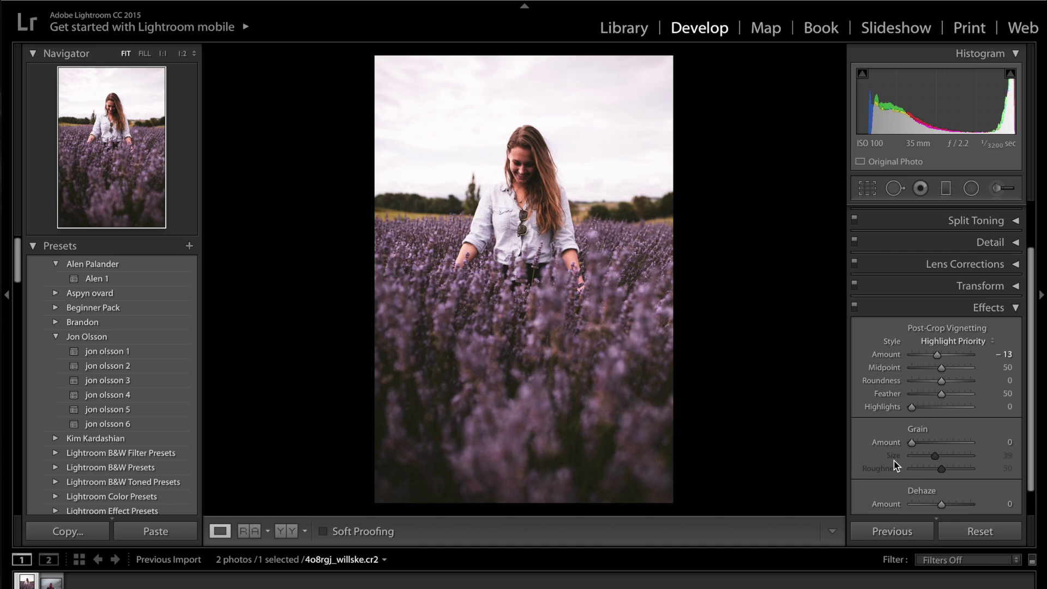
Set Camera Calibration Shadows Tint to +10.
left_click(944, 310)
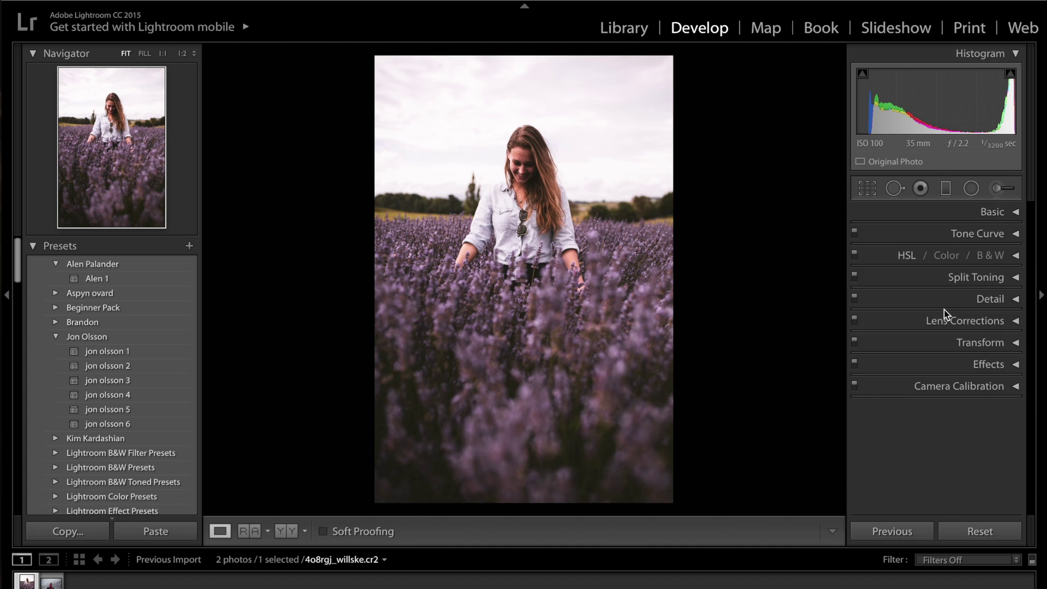
left_click(953, 388)
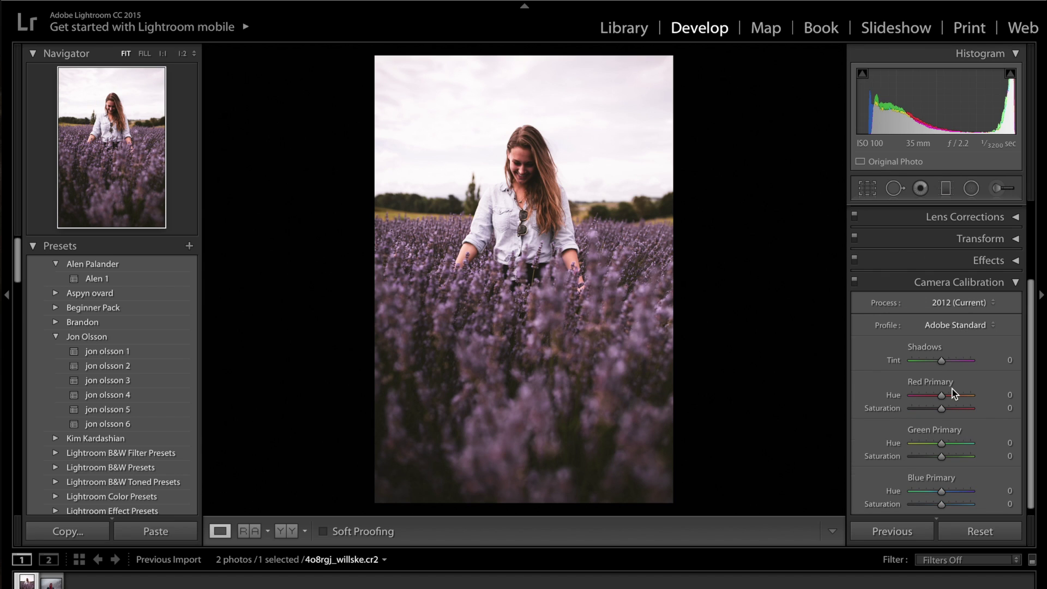
left_click(1007, 362)
type("10")
key("Return")
left_click_drag(946, 364, 997, 364)
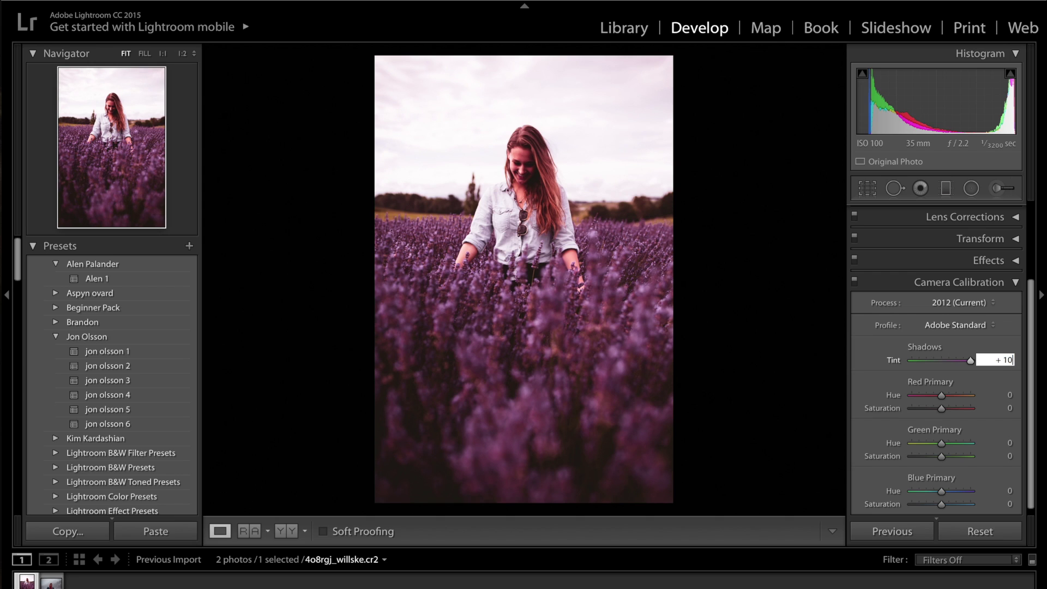
key("Return")
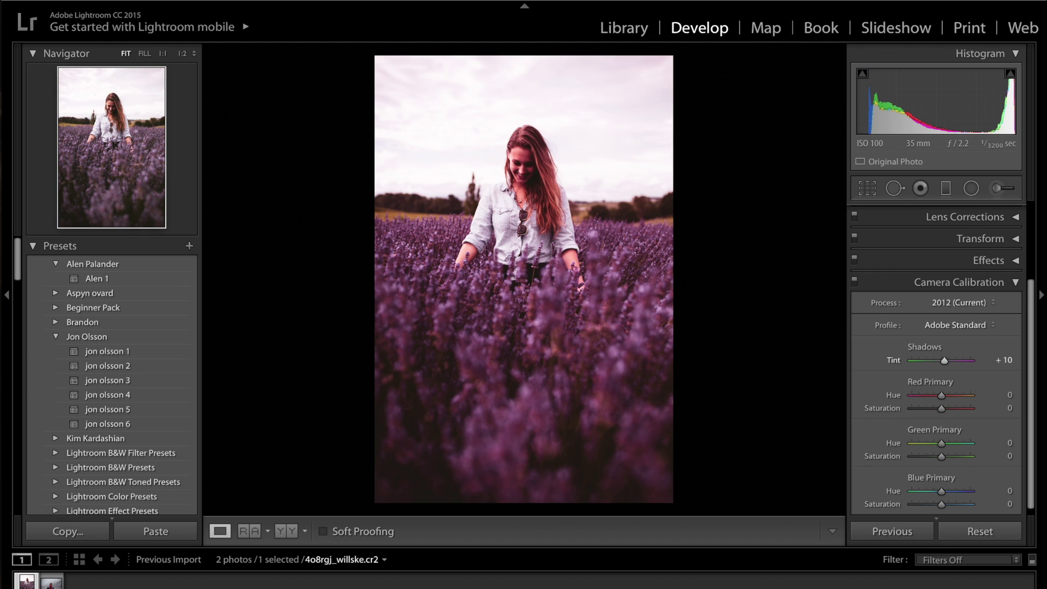
Lower Red, Green and Blue Primary Saturation to −27, −15 and −16.
scroll(883, 403, "down", 1)
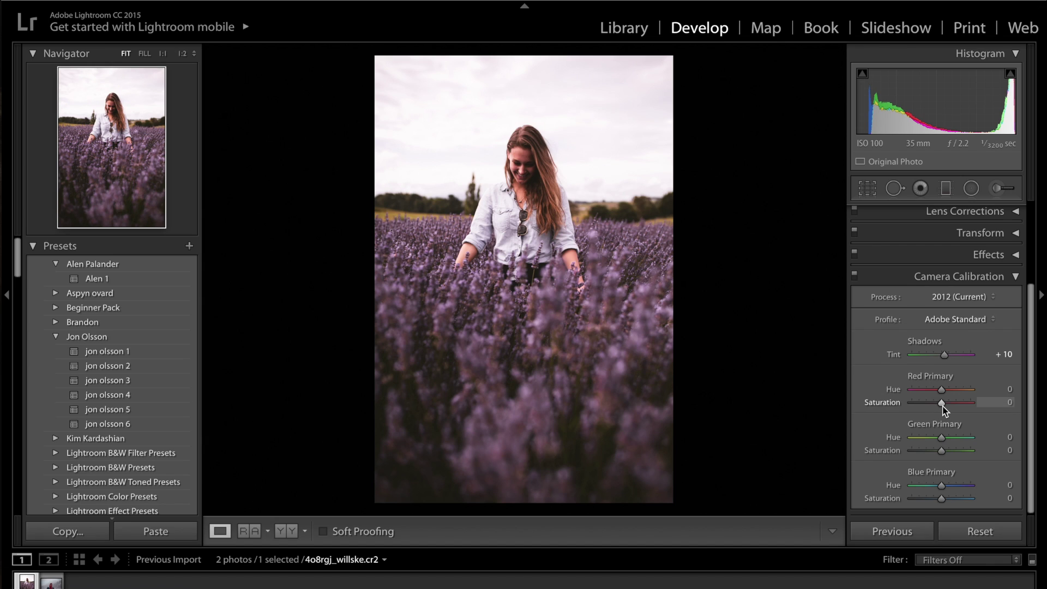
mouse_move(943, 406)
left_mouse_down()
mouse_move(910, 408)
mouse_move(934, 407)
left_mouse_up()
mouse_move(933, 453)
left_mouse_down()
mouse_move(925, 450)
mouse_move(936, 453)
left_mouse_up()
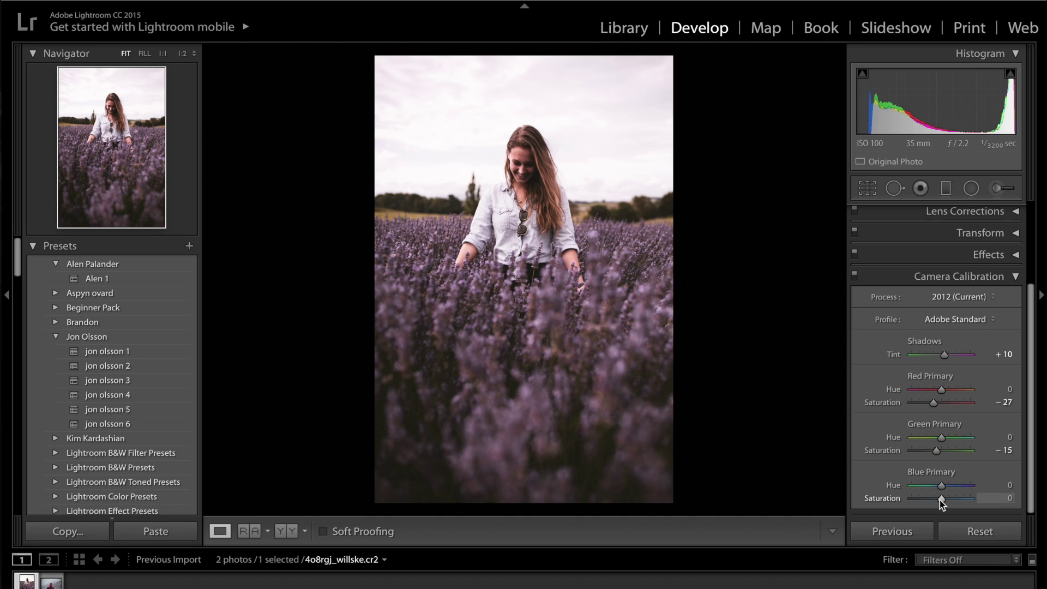
mouse_move(941, 502)
left_mouse_down()
mouse_move(956, 498)
mouse_move(936, 498)
left_mouse_up()
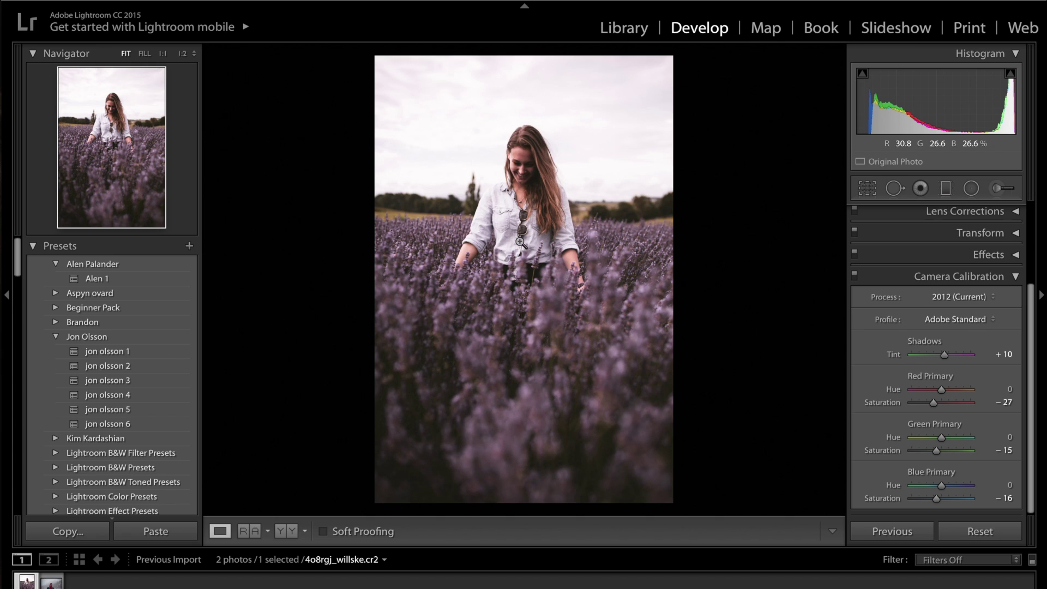
Set up the Adjustment Brush with Temp 0, Shadows 29 and Exposure 0.11.
left_click(985, 279)
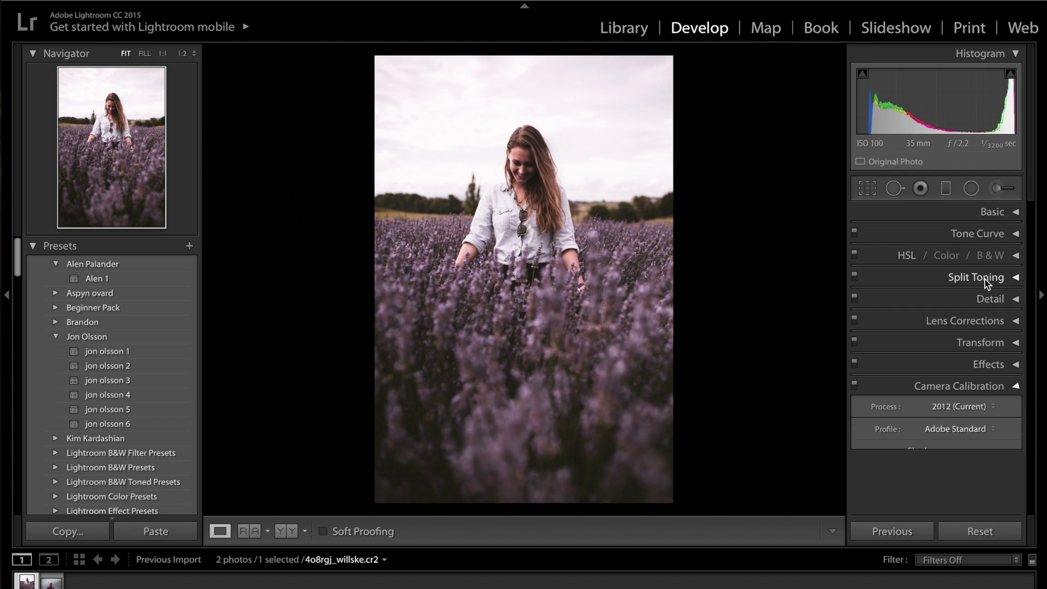
left_click(1000, 189)
double_click(869, 238)
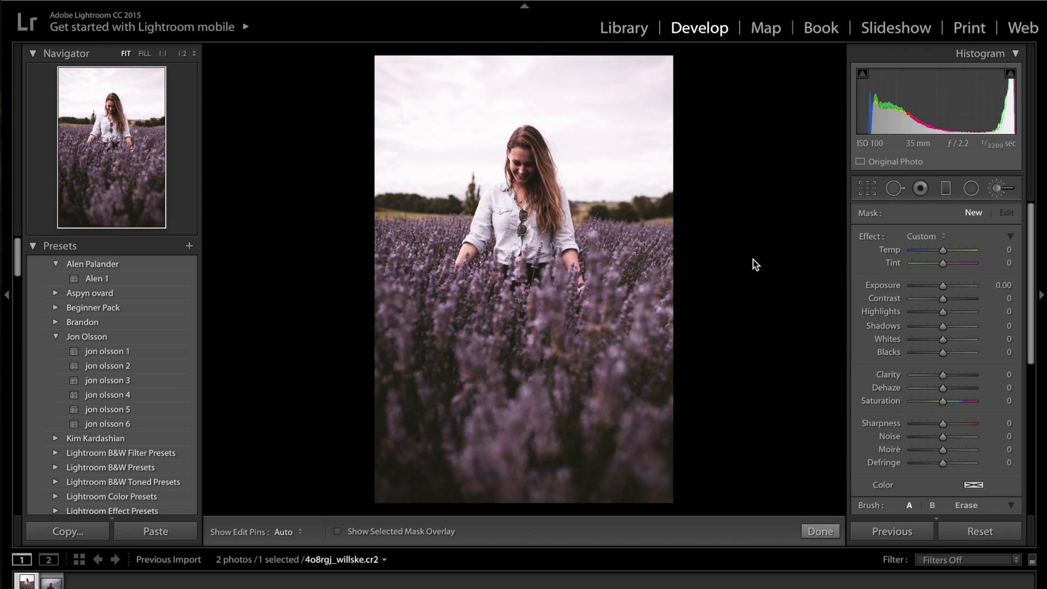
left_click(952, 326)
left_click_drag(943, 286, 944, 287)
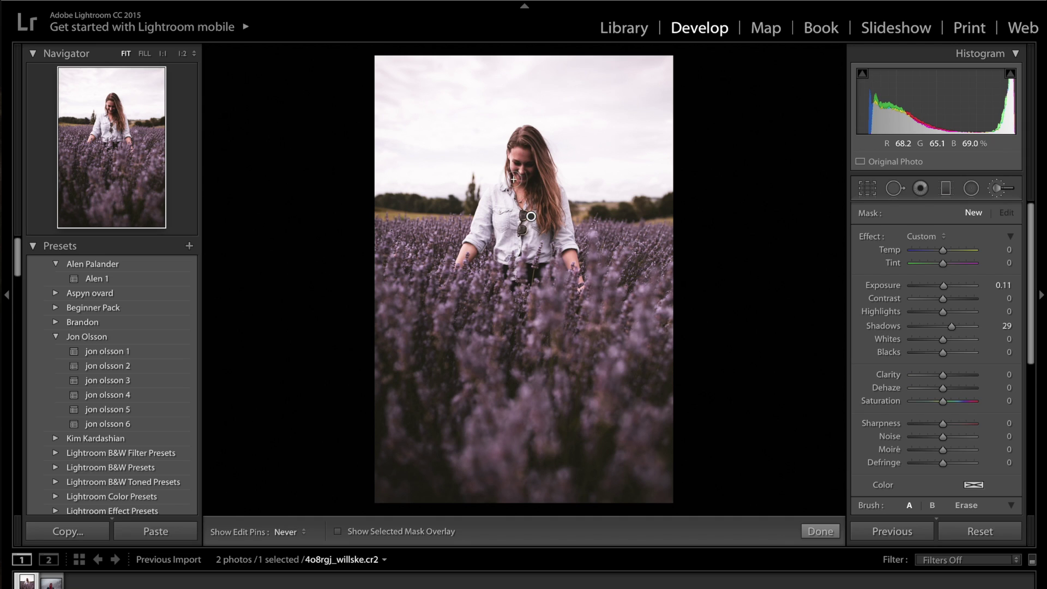
Paint the brush over the woman's shirt, hair and face with pins hidden.
key("h")
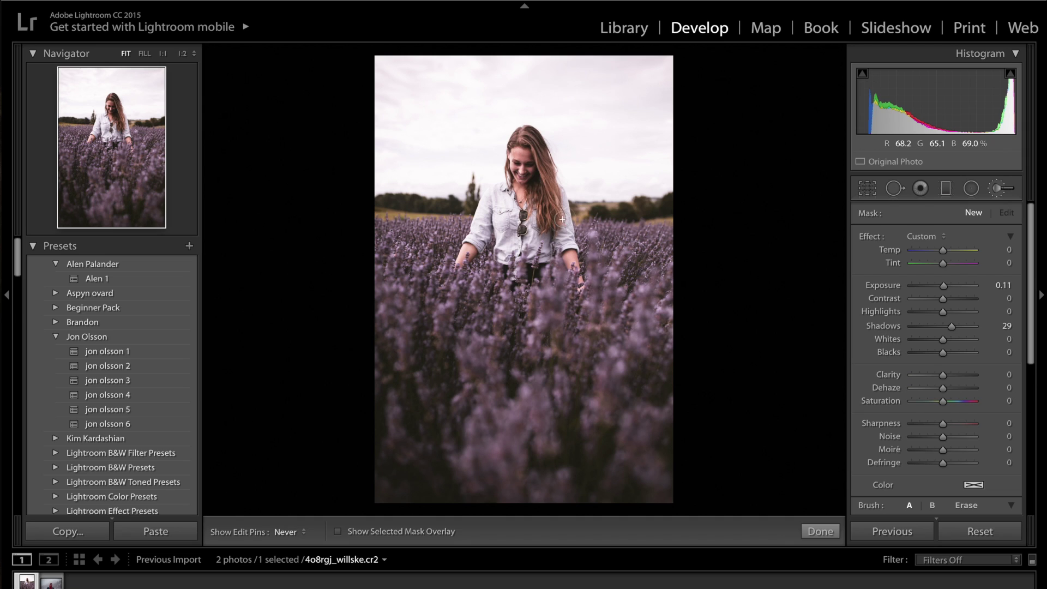
mouse_move(552, 211)
left_mouse_down()
mouse_move(544, 265)
mouse_move(543, 206)
mouse_move(526, 270)
mouse_move(522, 229)
mouse_move(511, 250)
left_mouse_up()
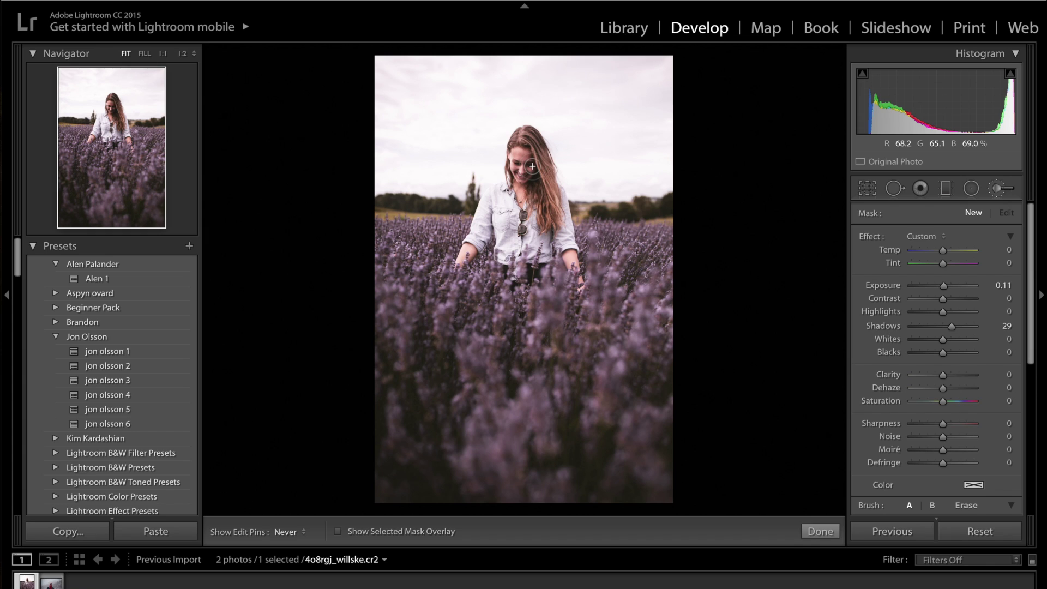
left_click_drag(519, 151, 535, 175)
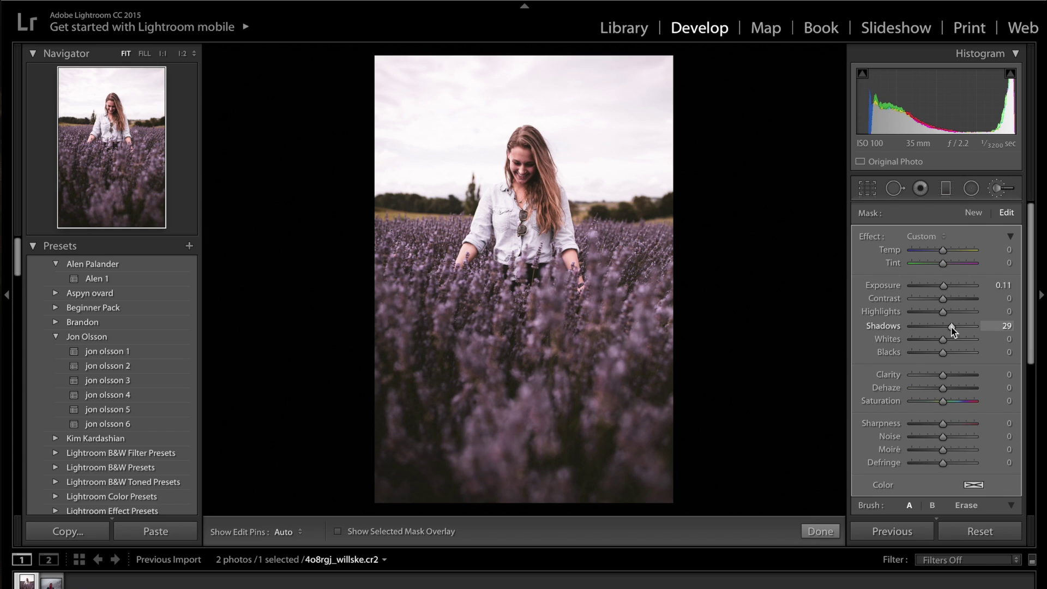
Set the brushed area's Highlights to −22 and Shadows to 50.
left_click(966, 326)
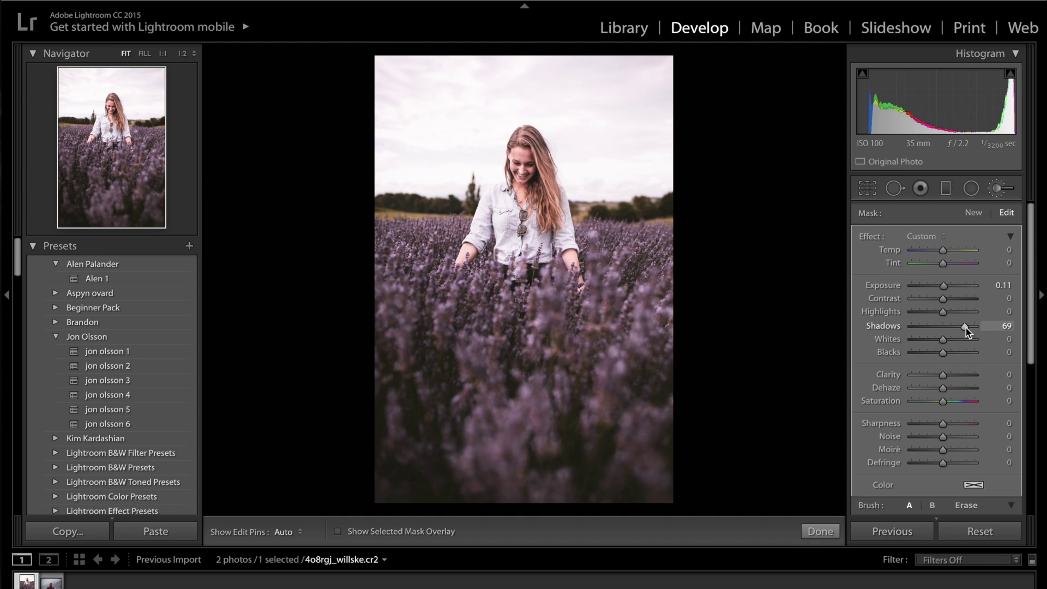
left_click_drag(948, 311, 934, 312)
left_click_drag(937, 314, 930, 315)
left_click(1008, 326)
type("50")
key("Return")
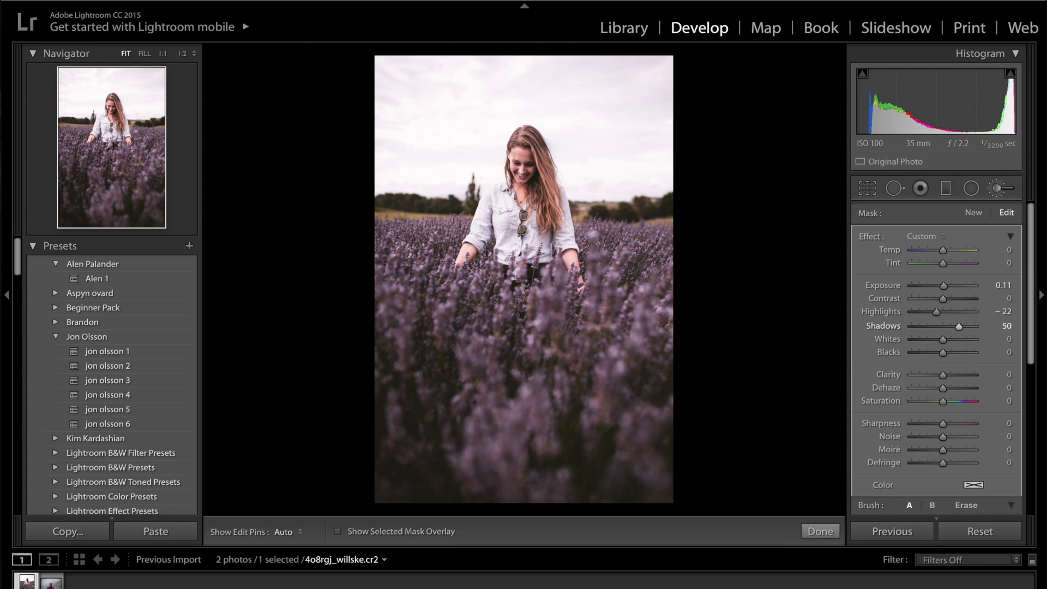
Warm the brush to Temp 17, Tint −9, Saturation 5, then compare before/after.
left_click_drag(952, 403, 947, 402)
left_click_drag(947, 252, 940, 266)
left_click(1007, 402)
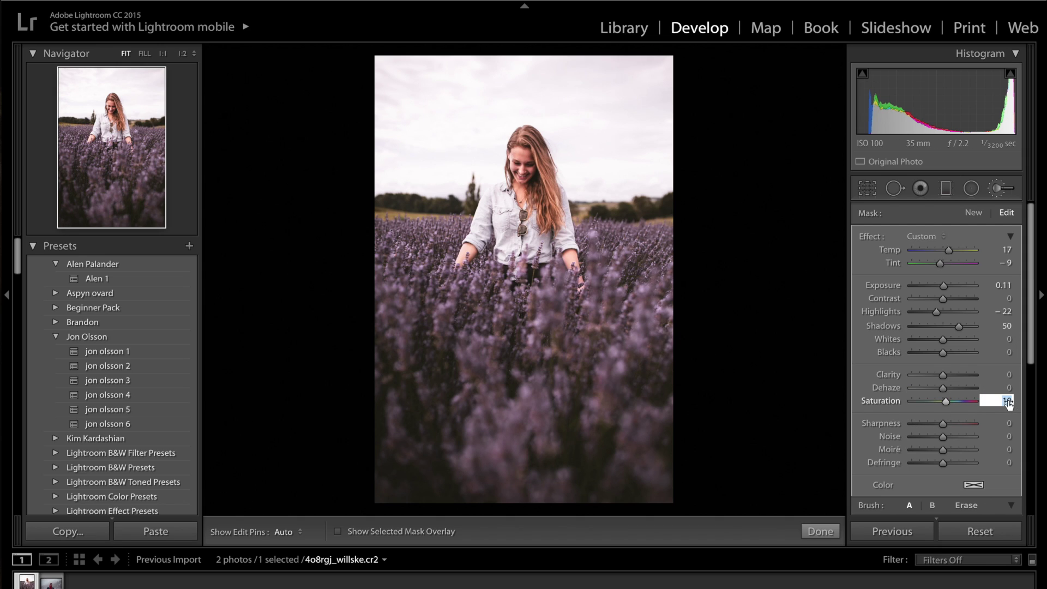
type("5")
key("Return")
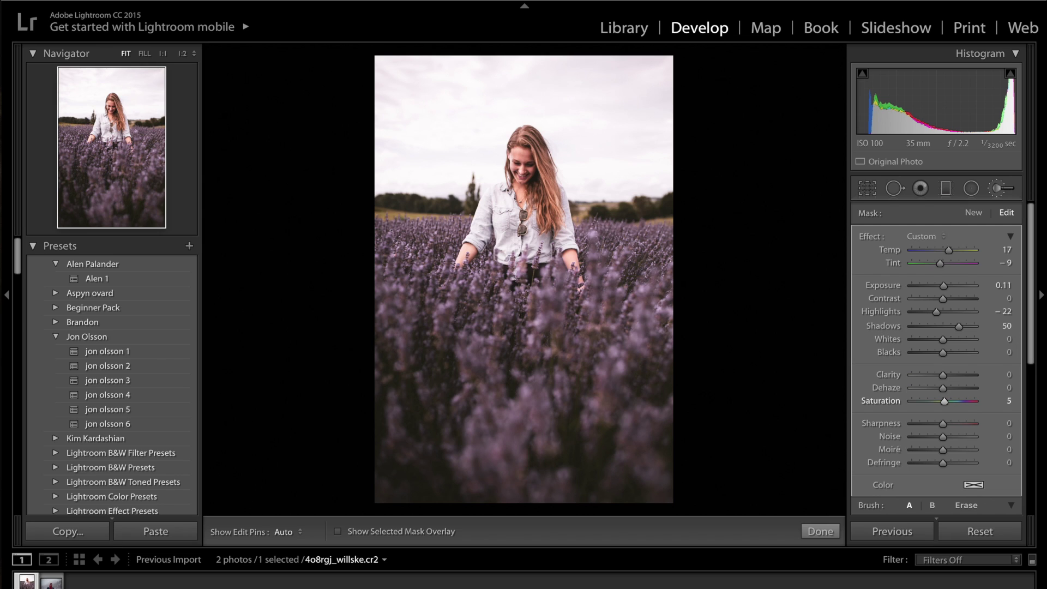
key("backslash")
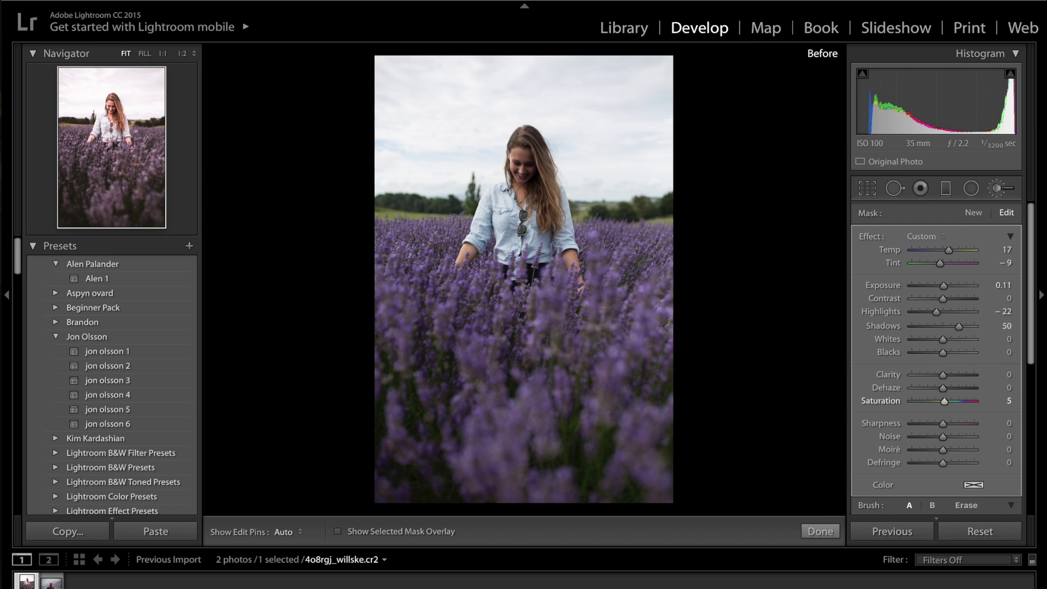
key("backslash")
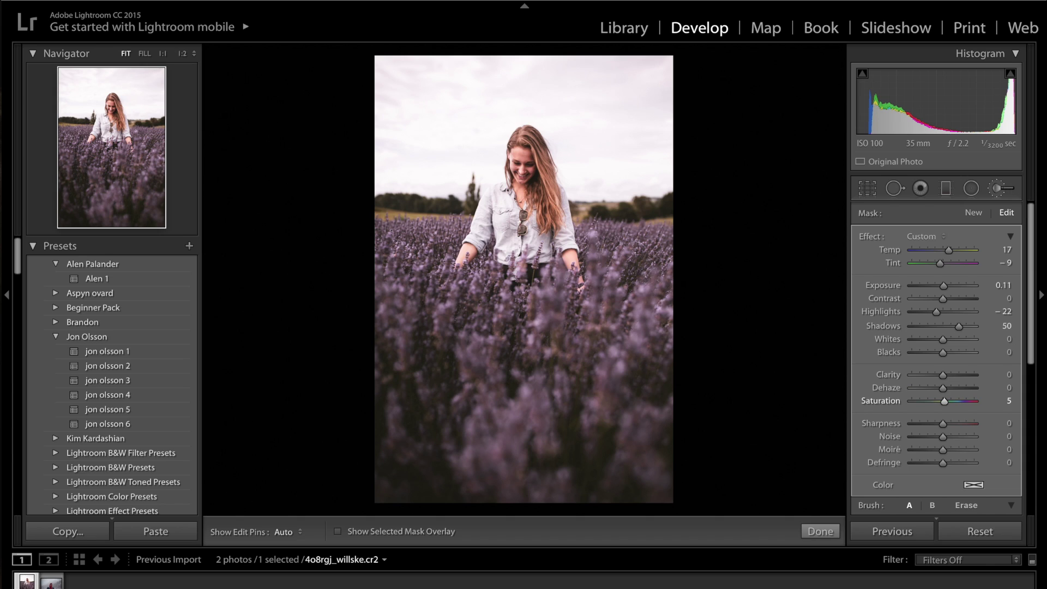
Start a new brush mask and paint it over the woman's head and chest.
left_click(978, 215)
left_click(978, 214)
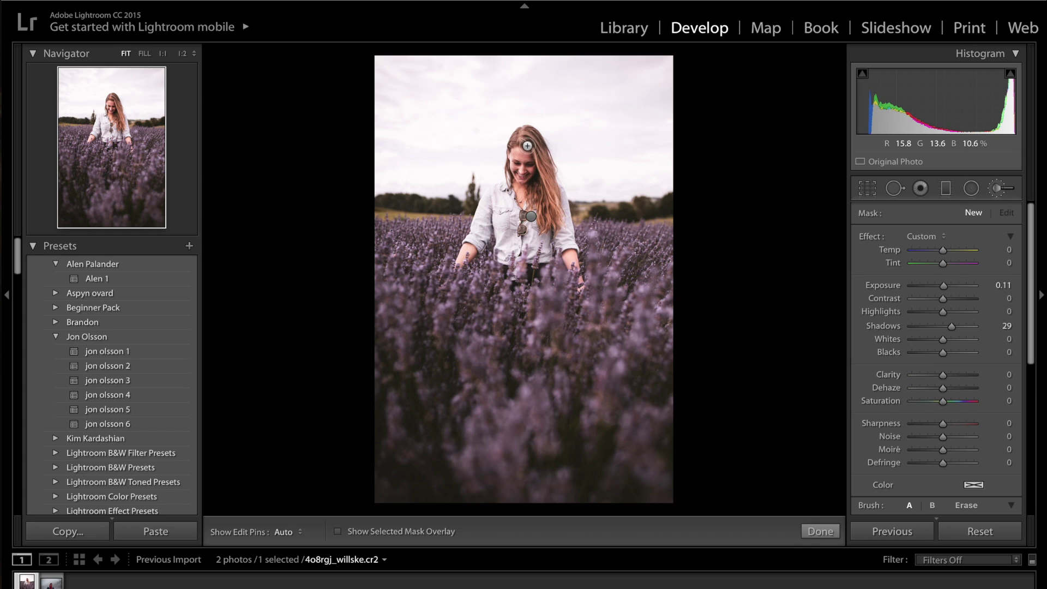
mouse_move(523, 141)
left_mouse_down()
mouse_move(550, 209)
mouse_move(539, 221)
left_mouse_up()
key("h")
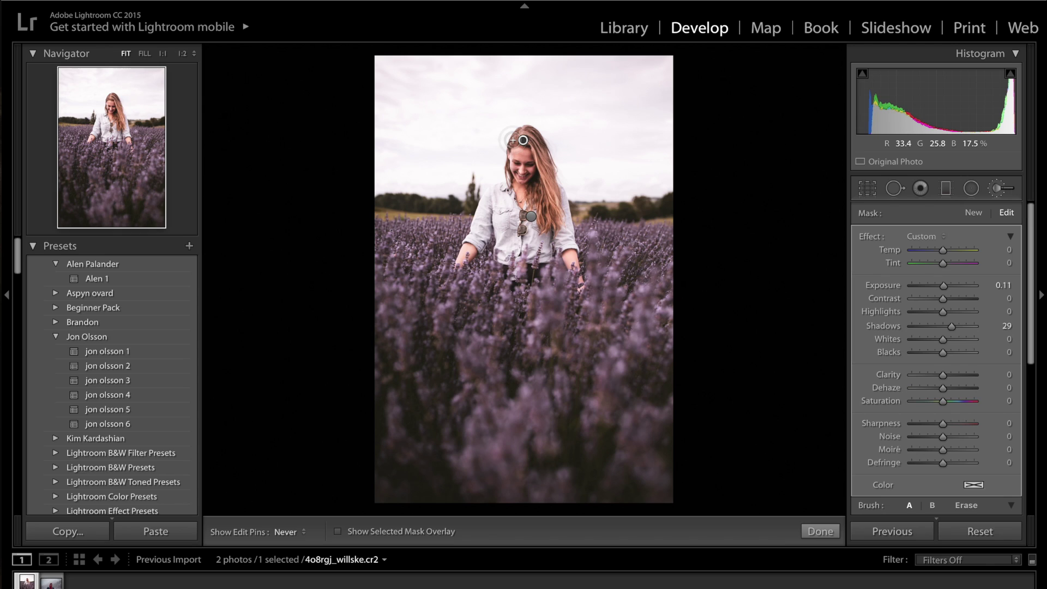
key("h")
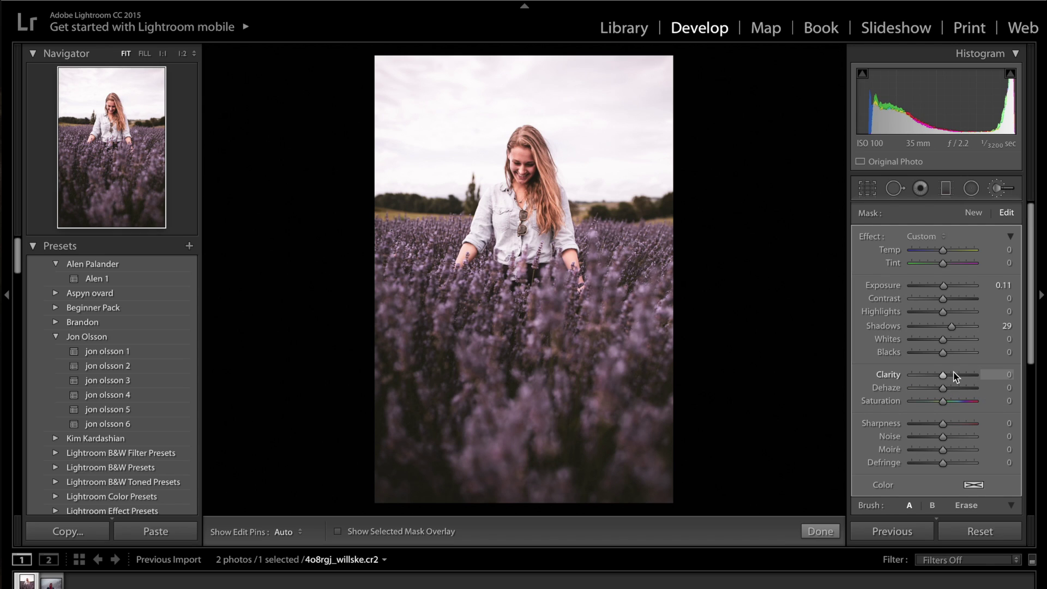
Give the new brush Clarity 29 and Saturation −10, with Shadows reset to 0.
left_click_drag(955, 374, 952, 375)
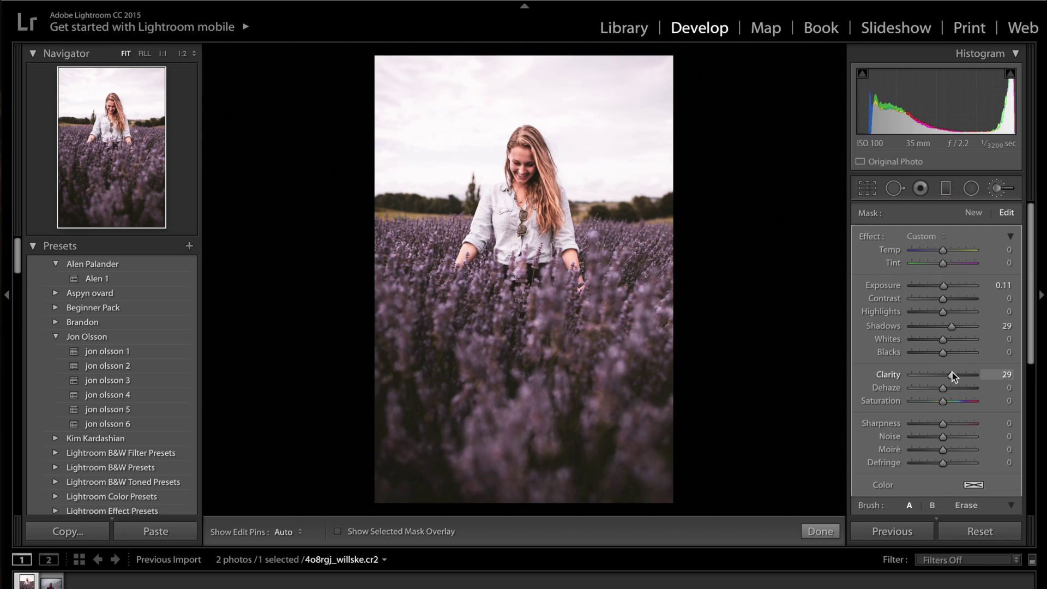
double_click(894, 326)
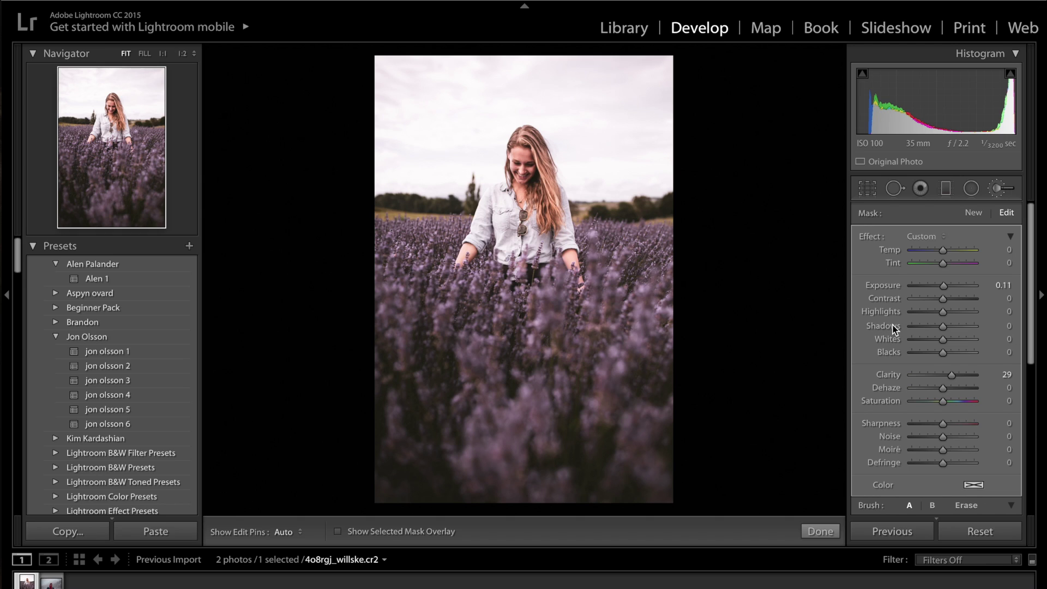
left_click(939, 402)
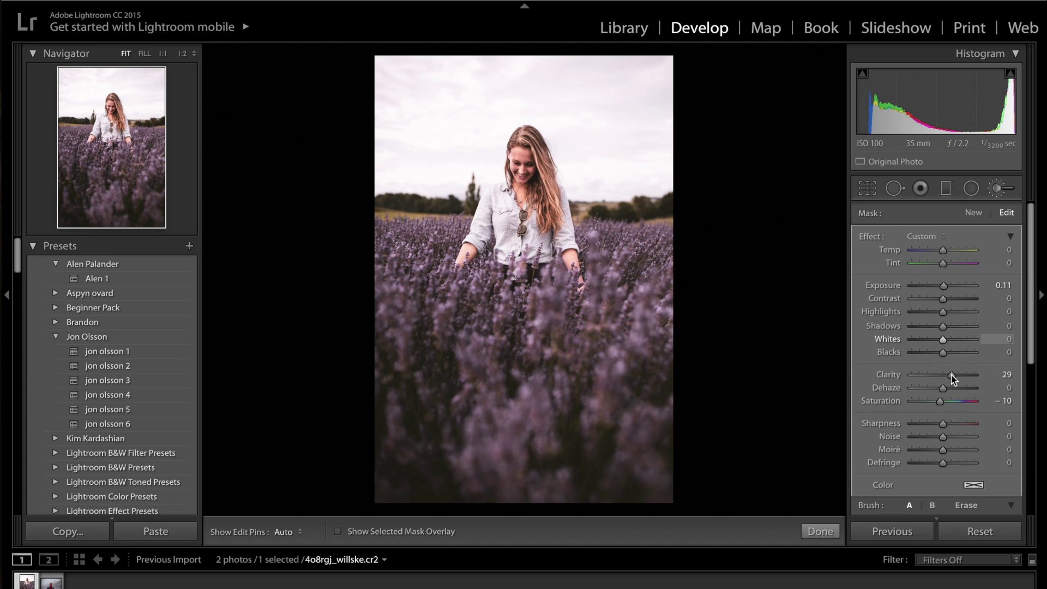
Finish brushing and set Camera Calibration Red Primary Hue to +40.
left_click(820, 531)
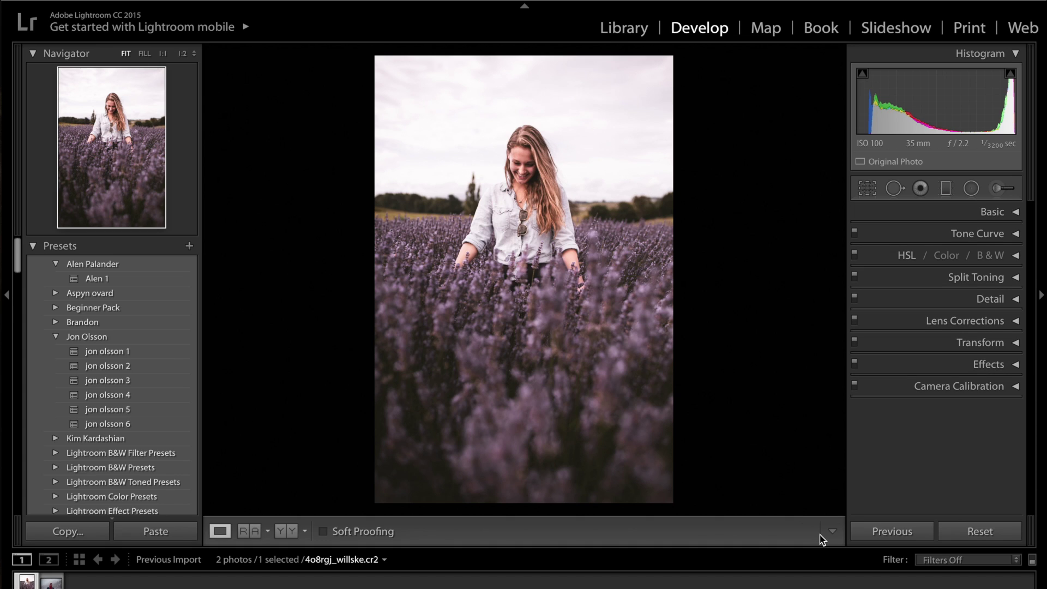
left_click(986, 387)
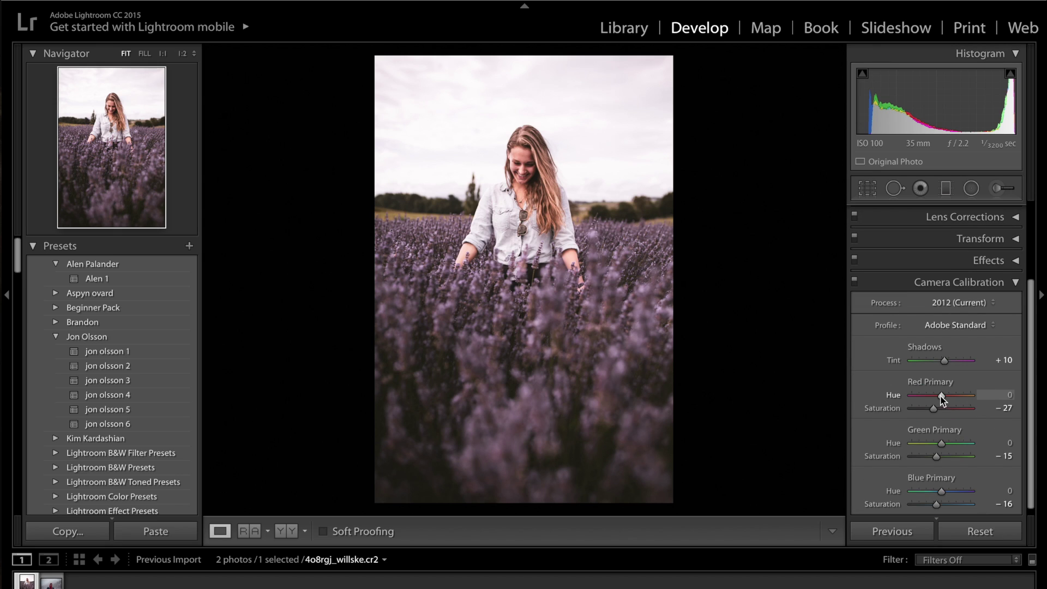
left_click(1005, 394)
type("40")
key("Return")
Set Blue Primary Hue to −40 and Green Primary Hue to +33.
left_click(1006, 490)
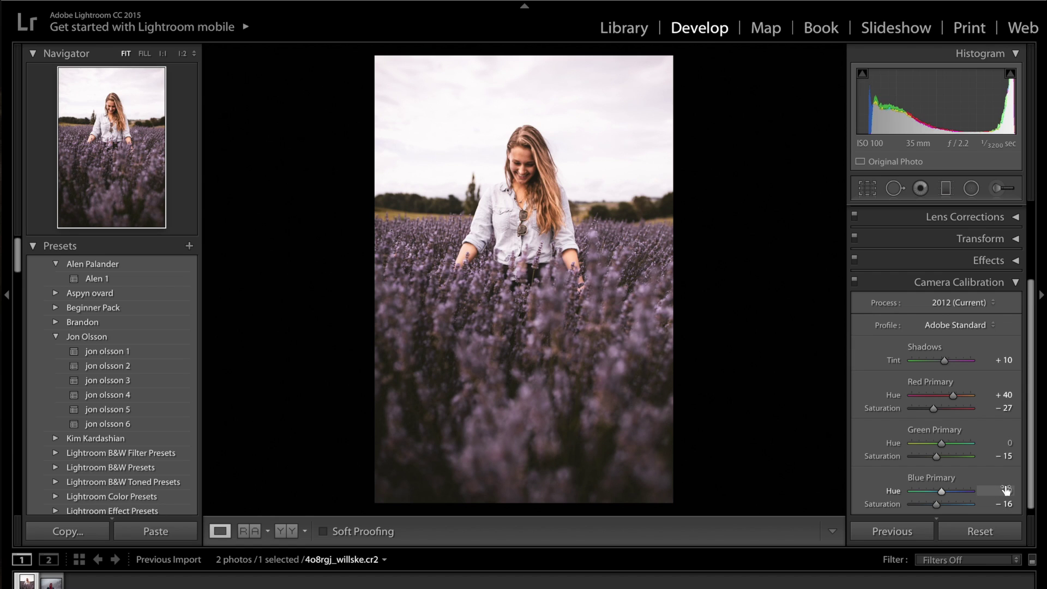
type("-15")
key("BackSpace")
key("BackSpace")
type("40")
key("Return")
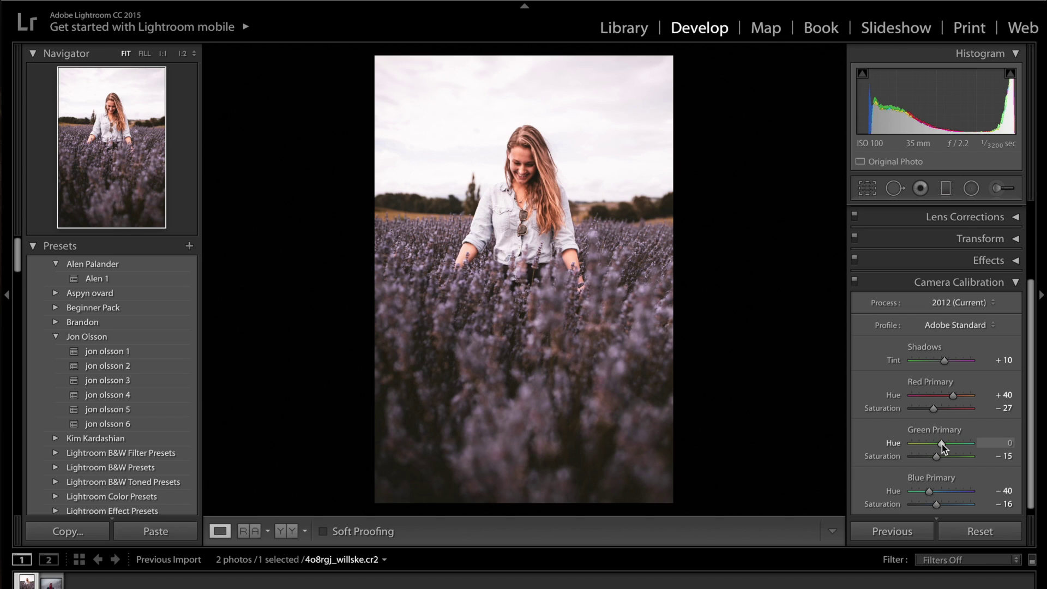
left_click_drag(946, 444, 950, 442)
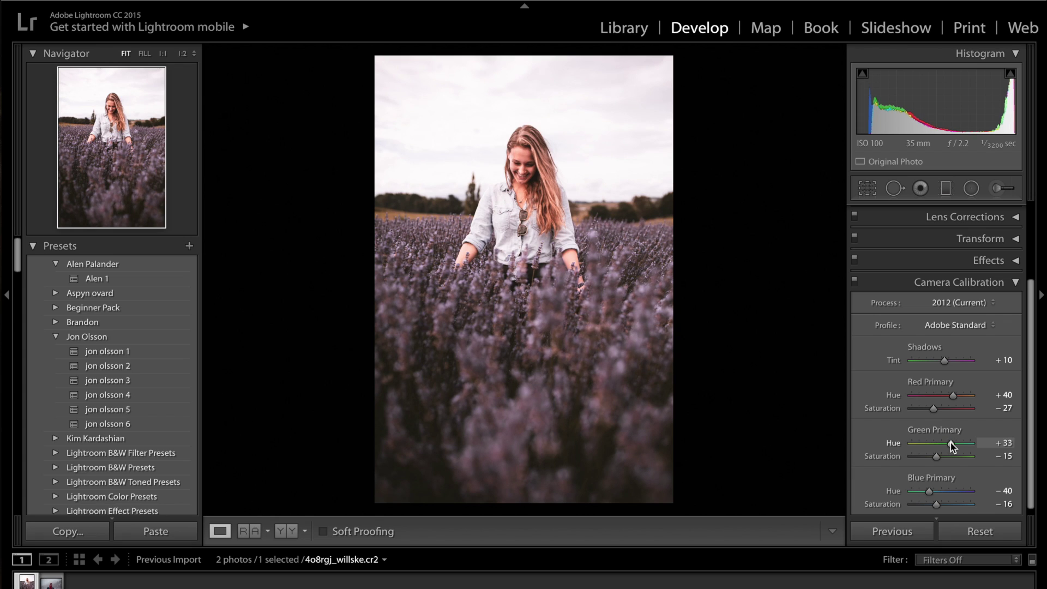
Reset Shadows Tint to 0 and toggle calibration off and on to compare.
double_click(895, 361)
left_click(854, 280)
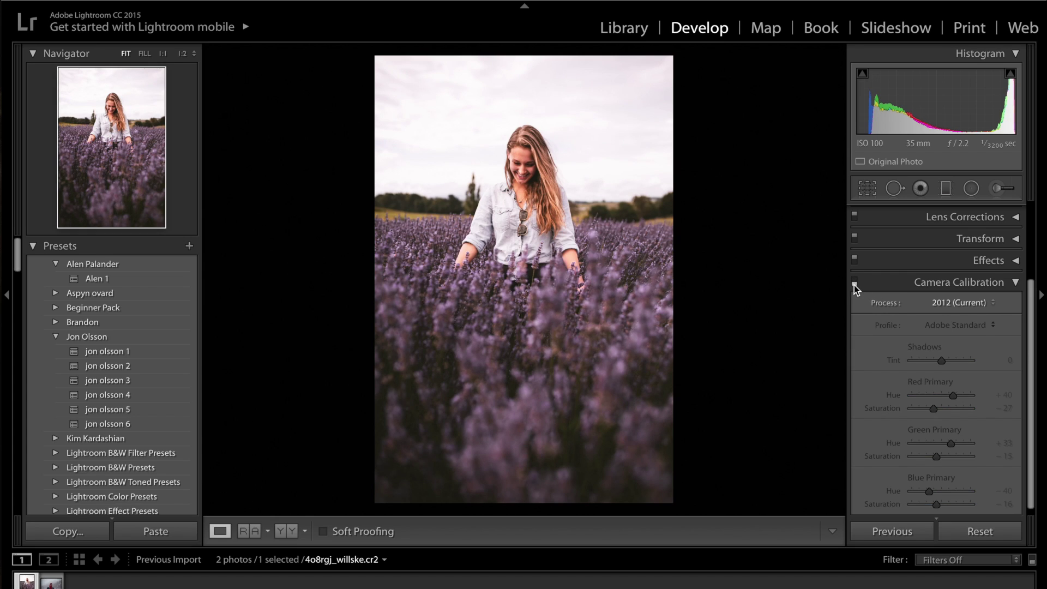
left_click(854, 282)
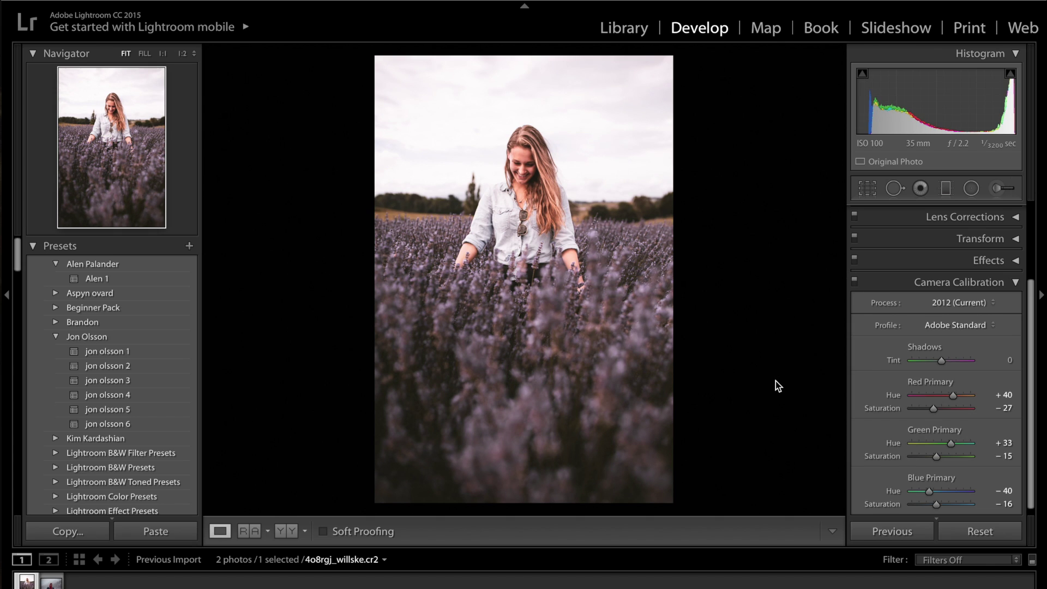
Collapse Camera Calibration and compare the finished grade with the original.
left_click(986, 284)
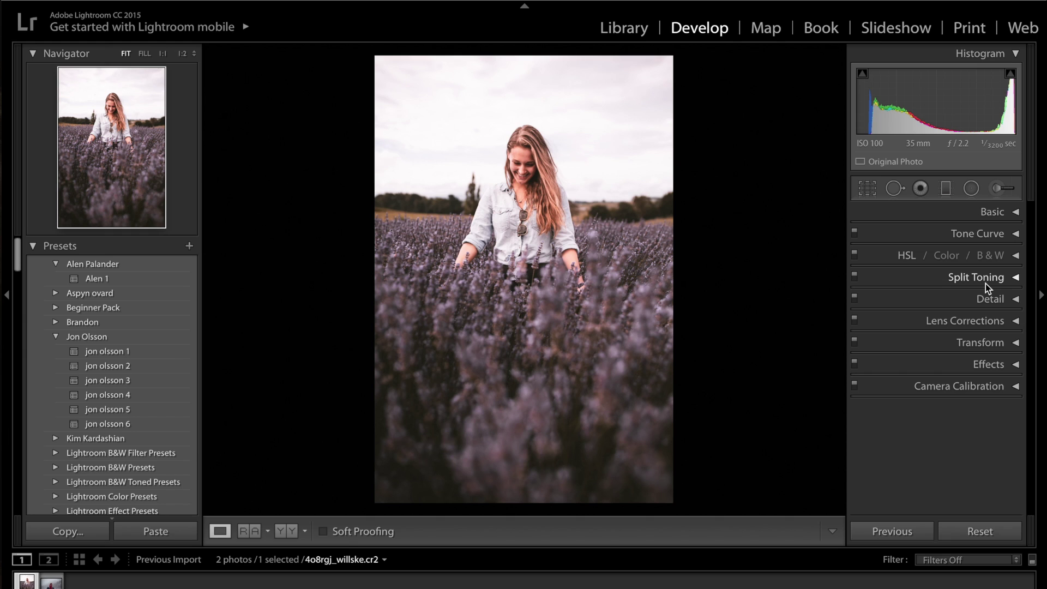
key("backslash")
key("backslash")
key("backslash")
key("backslash")
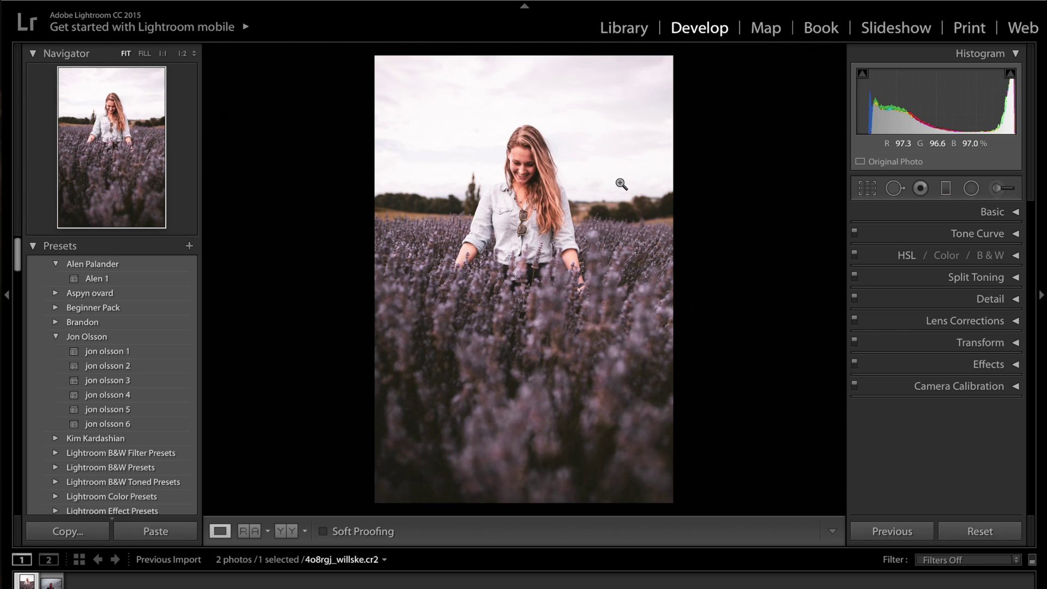
Create develop preset 'Do You Travel 1' stored in a new 'DoYouTravel' folder.
left_click(189, 247)
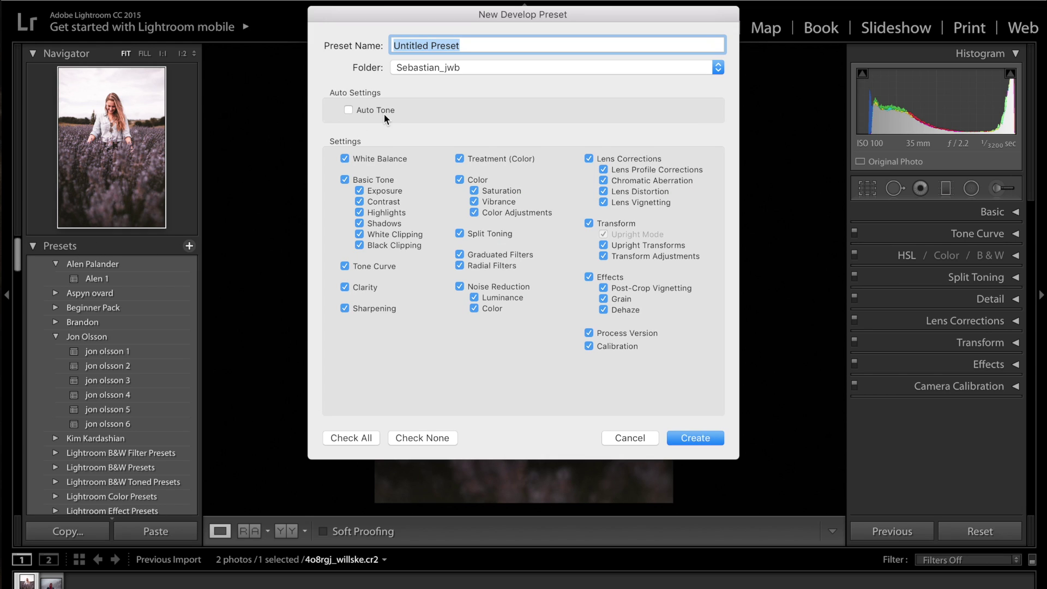
left_click(437, 67)
left_click(473, 61)
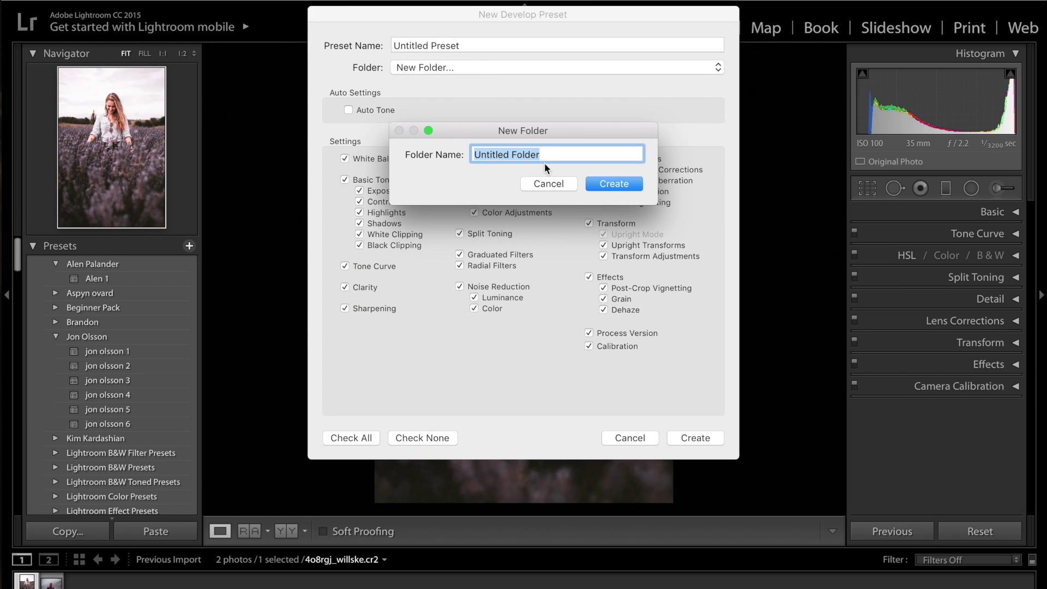
type("DoYo")
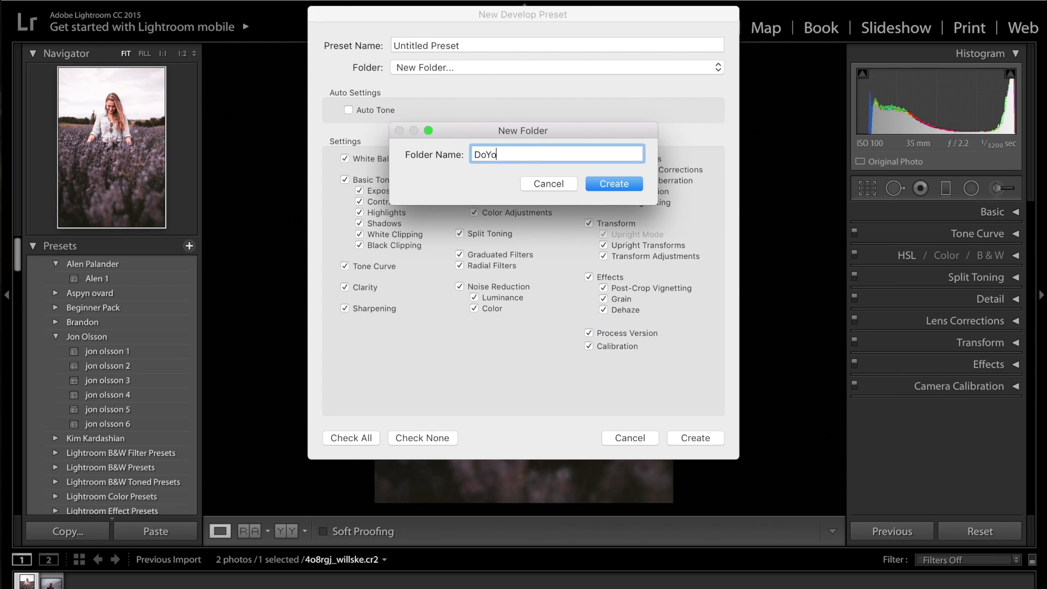
type("uTravel")
key("Return")
type("Do You Travel 1")
key("Return")
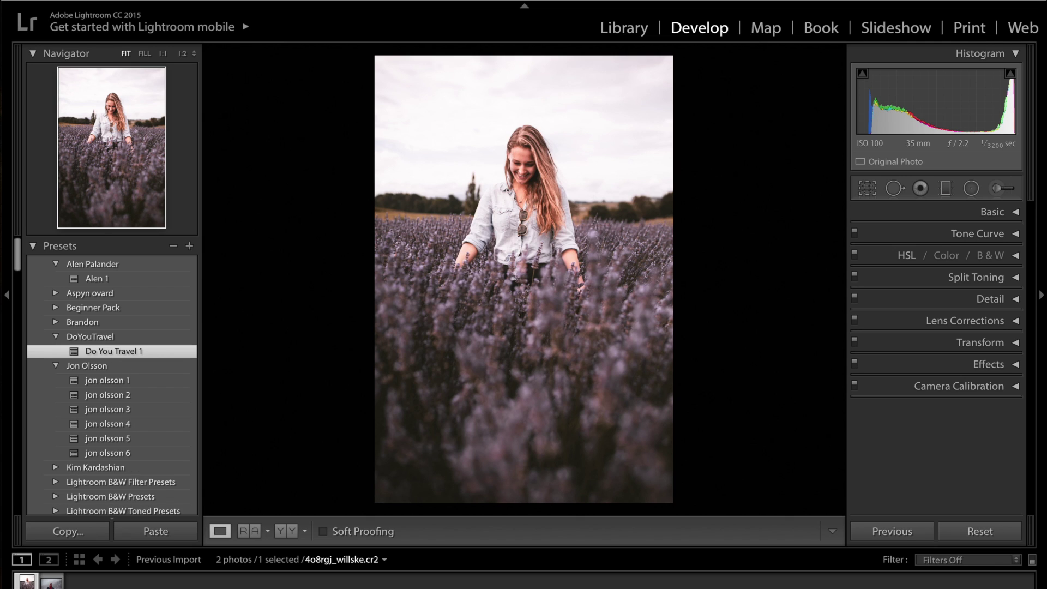
Apply 'Do You Travel 1' to the second filmstrip photo, then reselect the first.
left_click(51, 581)
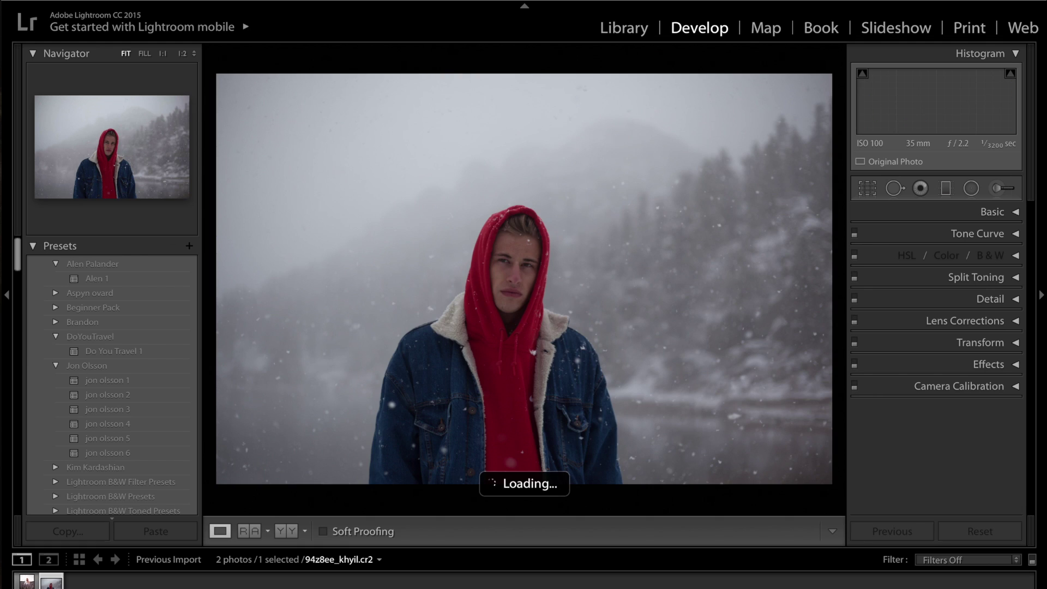
left_click(116, 355)
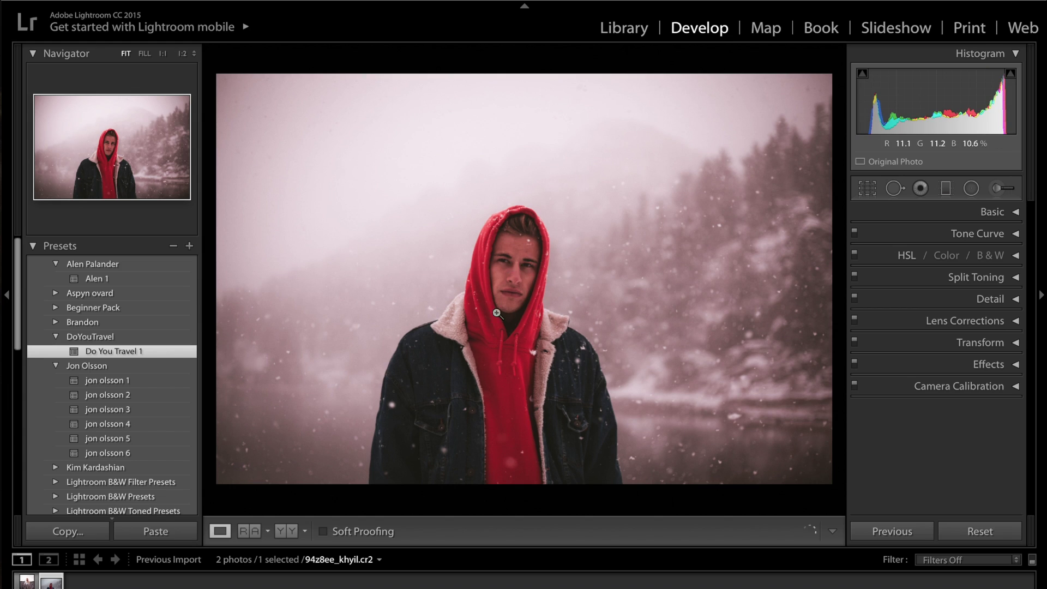
left_click(27, 583)
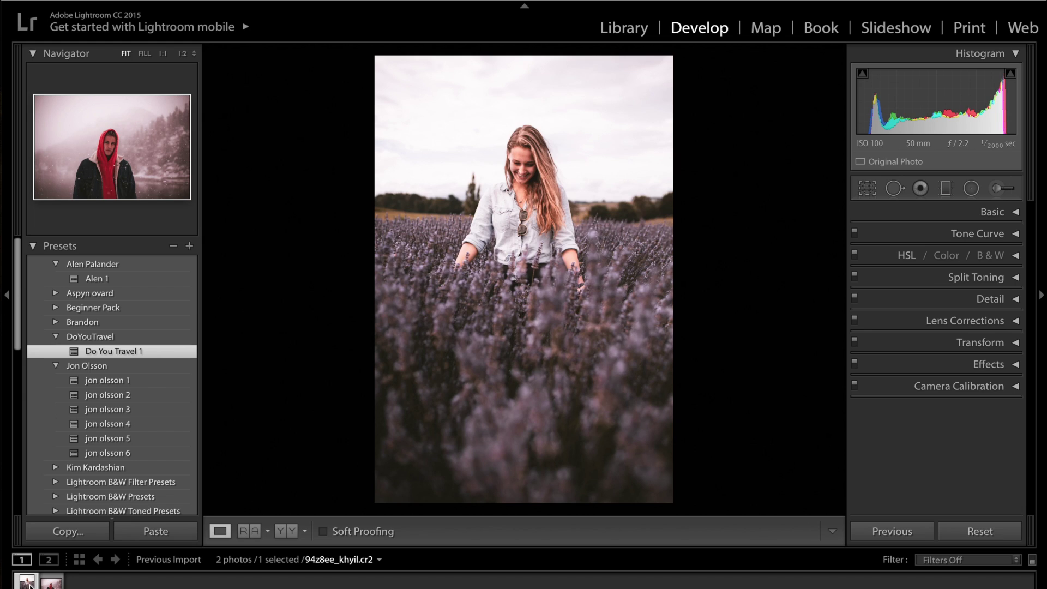